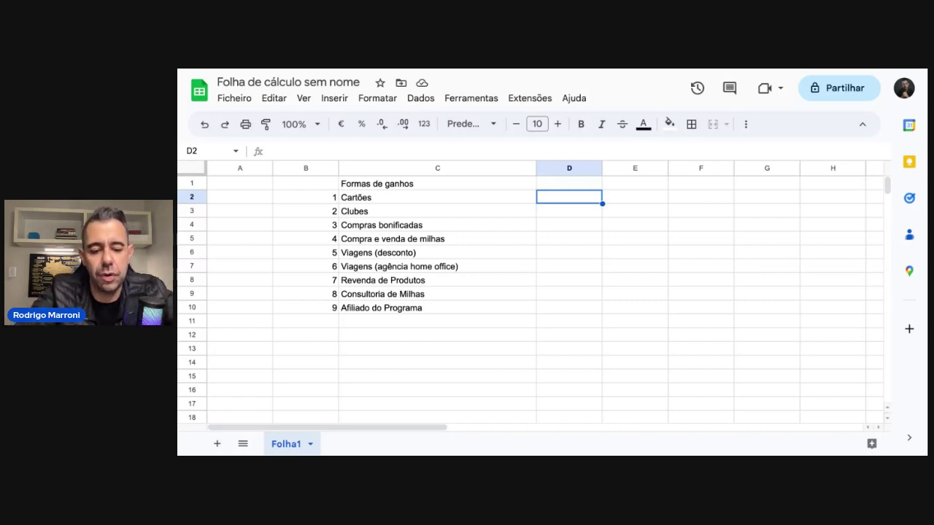
- Enter 4% in D2 for Cartões and 10% in D3 for Clubes
{"action": "type", "text": "4%"}
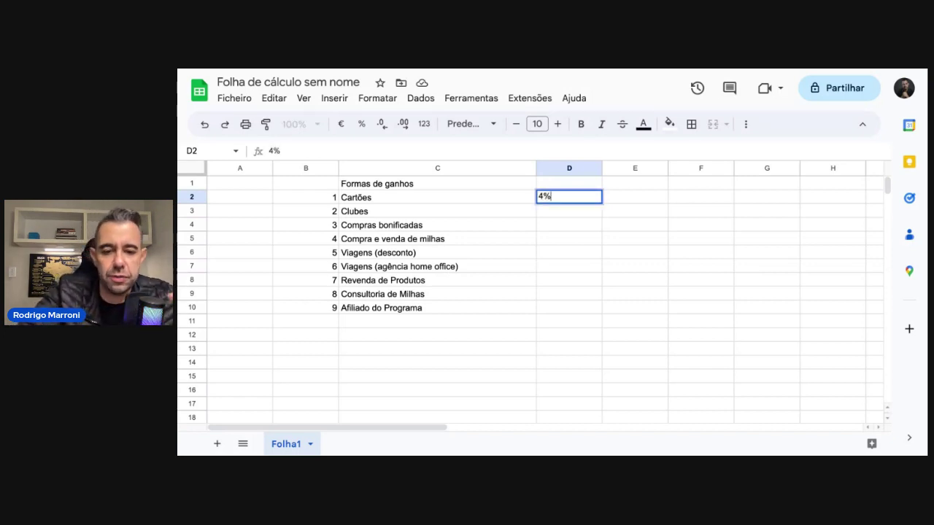
{"action": "key", "text": "Return"}
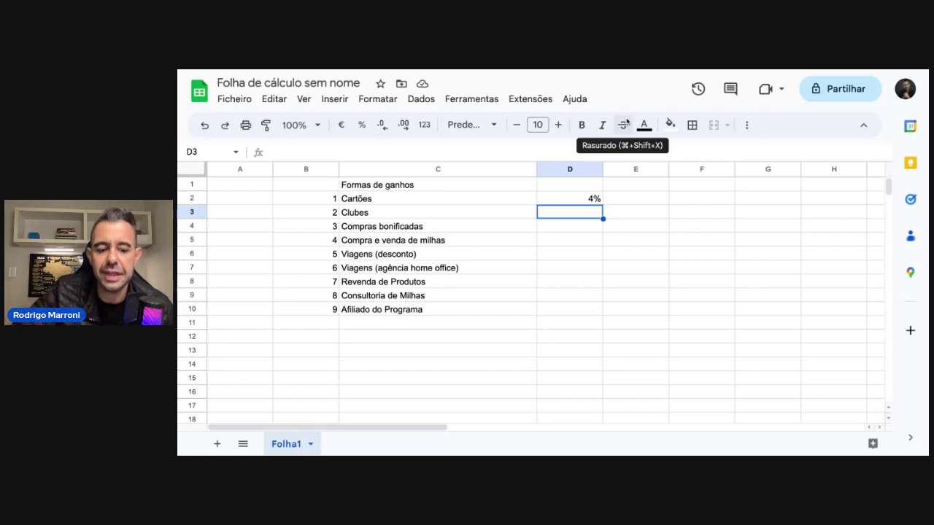
{"action": "type", "text": "10%"}
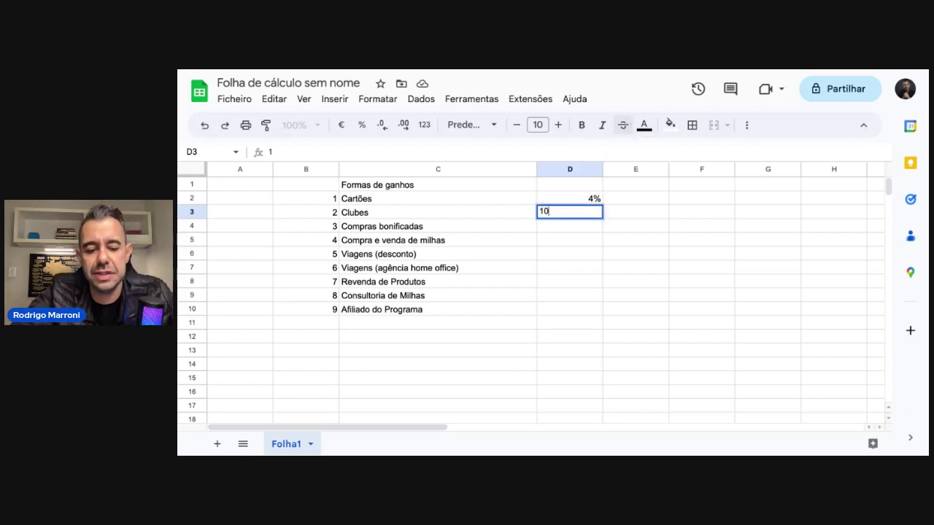
{"action": "key", "text": "Return"}
{"action": "left_click", "coordinate": [570, 213]}
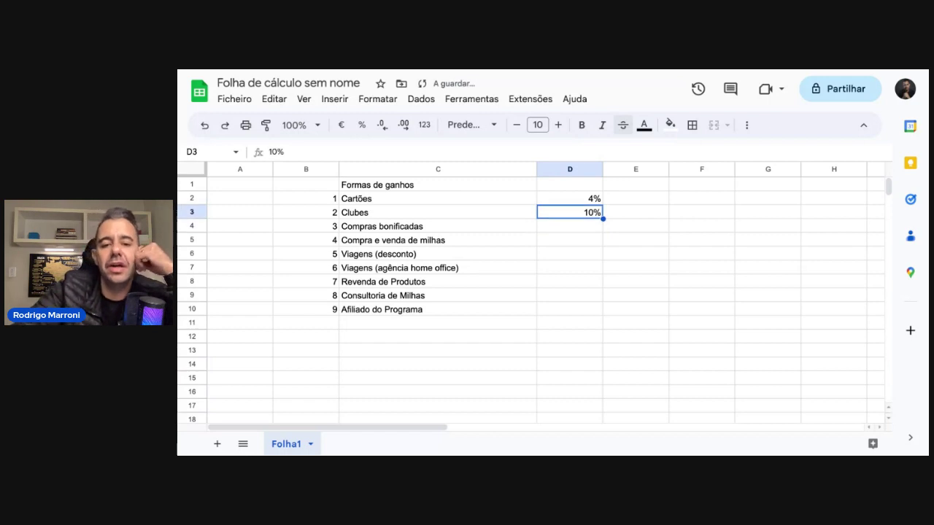
- Enter 25% in D4 for Compras bonificadas
{"action": "left_click", "coordinate": [438, 212]}
{"action": "left_click", "coordinate": [437, 226]}
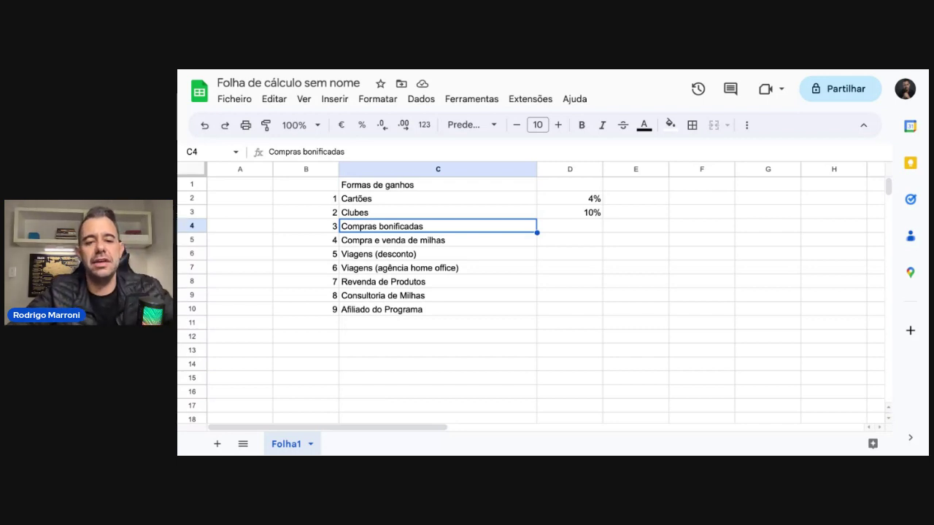
{"action": "left_click", "coordinate": [570, 226]}
{"action": "type", "text": "25%"}
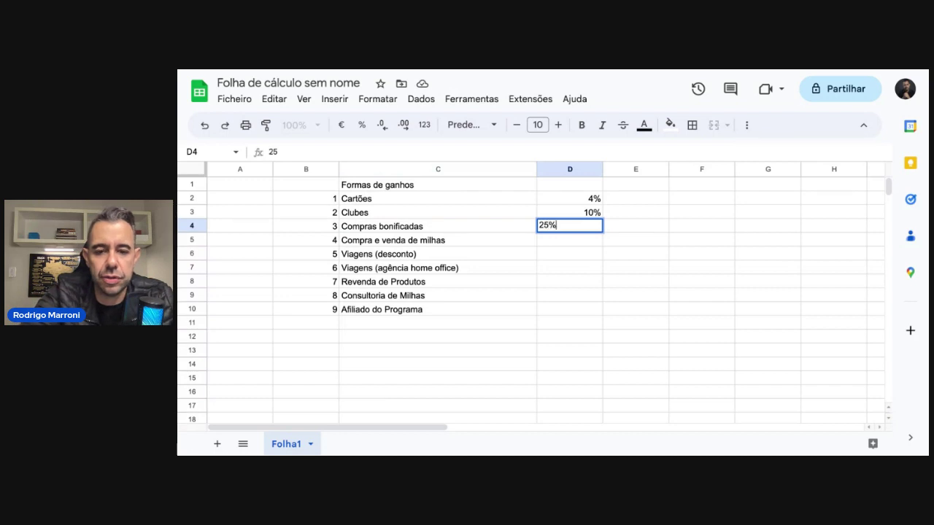
{"action": "key", "text": "Return"}
- Label the three percentages in E2:E4 as ganhos, ganhos and desconto
{"action": "key", "text": "Up"}
{"action": "key", "text": "Up"}
{"action": "key", "text": "Up"}
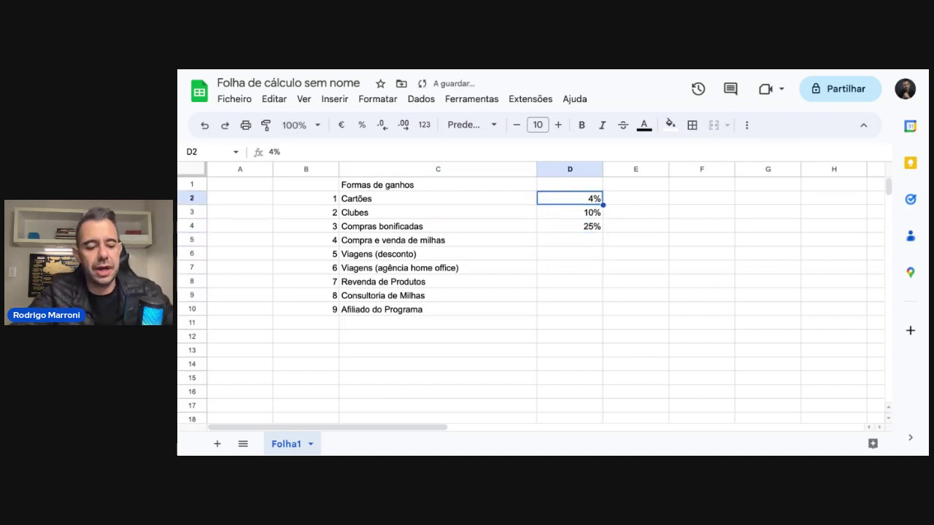
{"action": "left_click", "coordinate": [636, 197]}
{"action": "type", "text": "ganhos"}
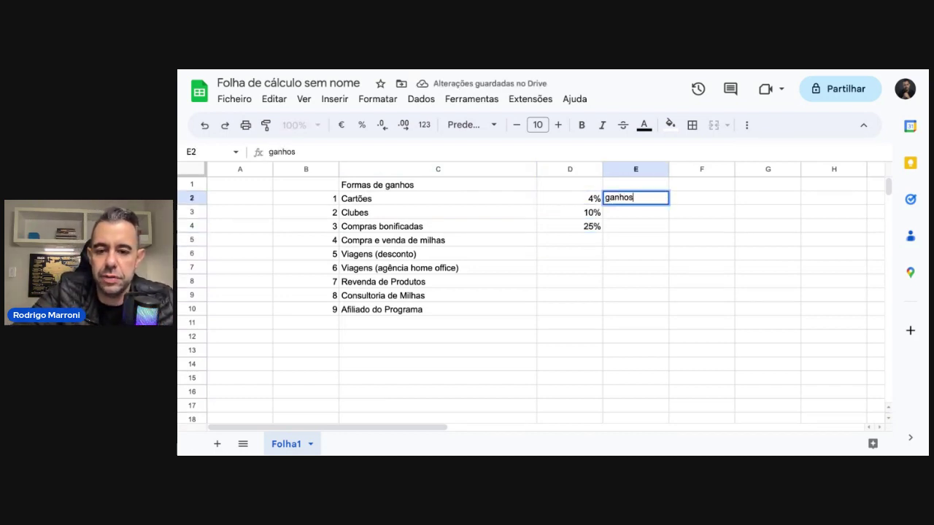
{"action": "key", "text": "Return"}
{"action": "type", "text": "ganhos"}
{"action": "key", "text": "Return"}
{"action": "type", "text": "desconto"}
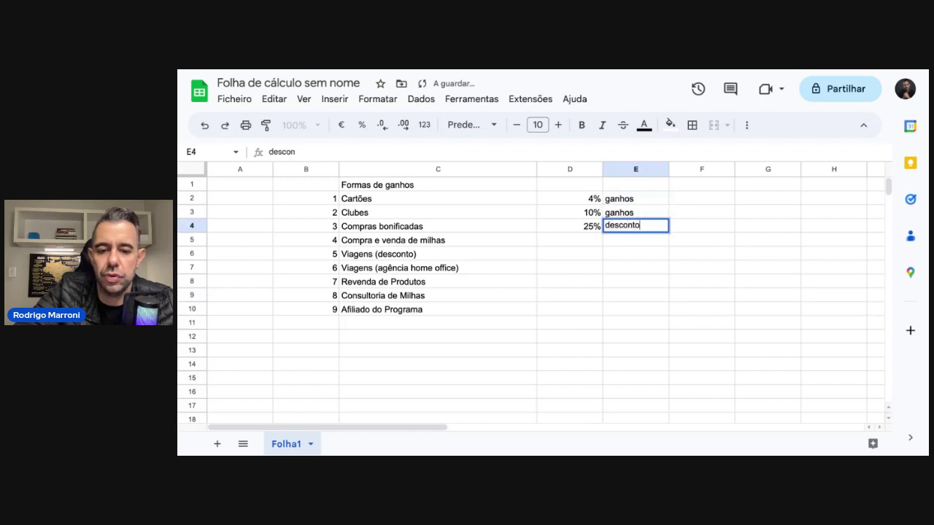
{"action": "key", "text": "Return"}
{"action": "left_click", "coordinate": [437, 226]}
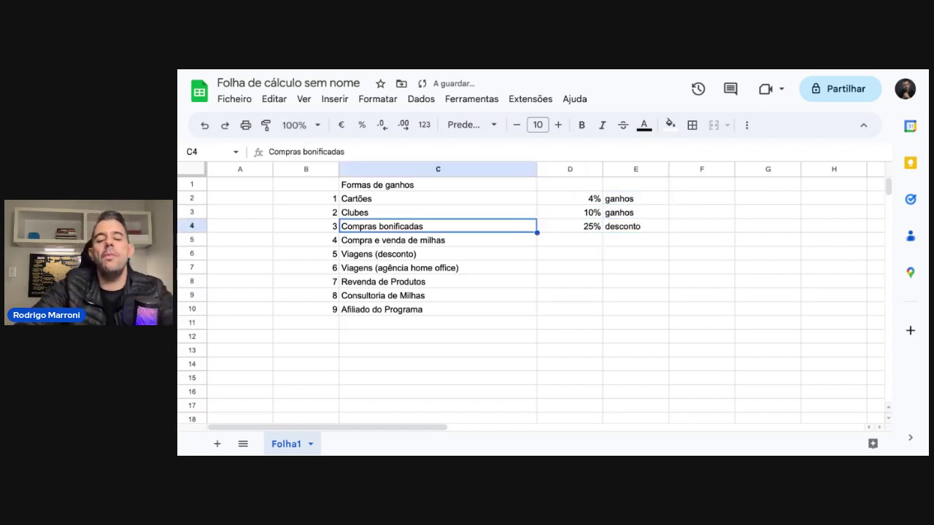
{"action": "left_click", "coordinate": [570, 226]}
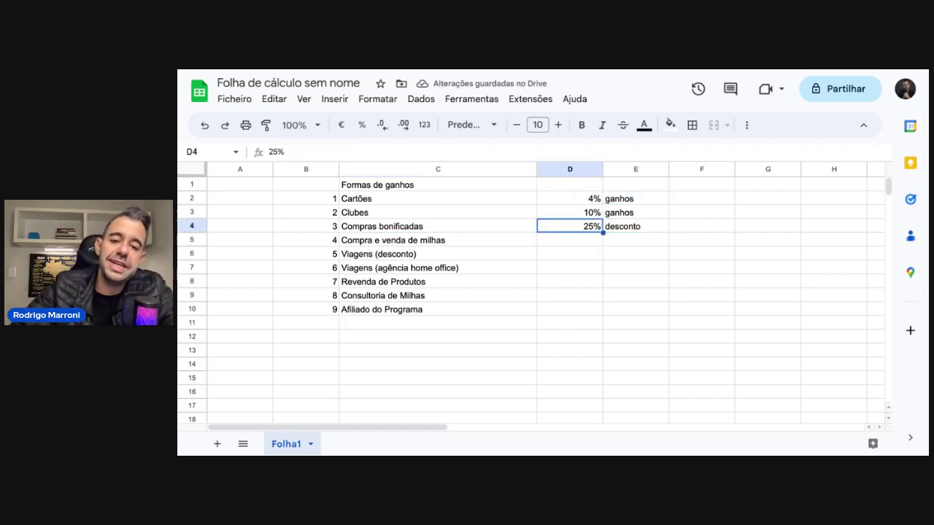
{"action": "left_click", "coordinate": [305, 226]}
{"action": "left_click", "coordinate": [438, 226]}
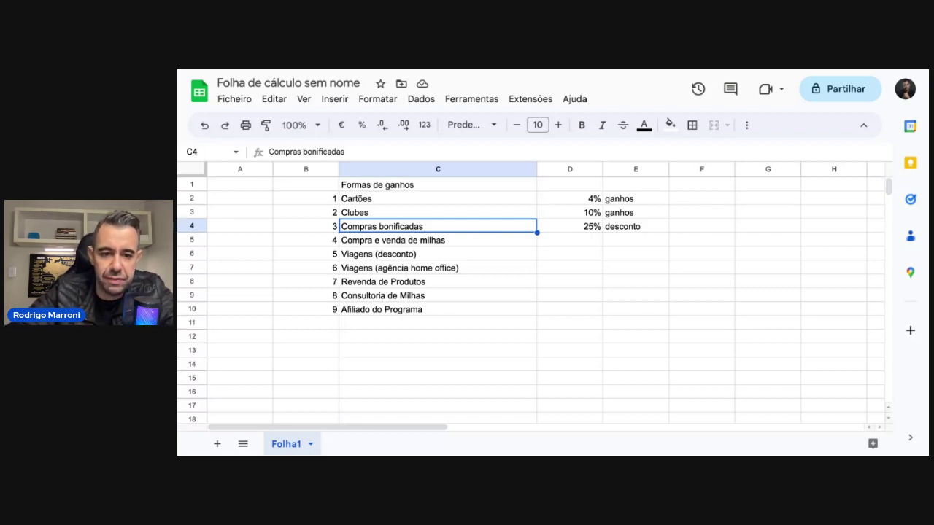
- Enter 70% in D5 for Compra e venda de milhas and label it ganhos in E5
{"action": "left_click", "coordinate": [438, 240]}
{"action": "left_click", "coordinate": [570, 240]}
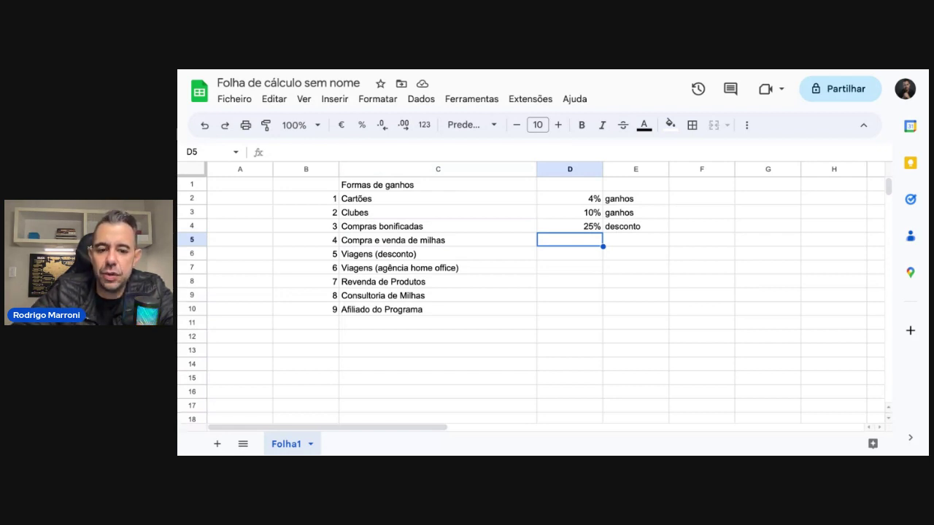
{"action": "left_click", "coordinate": [438, 240]}
{"action": "left_click", "coordinate": [570, 240]}
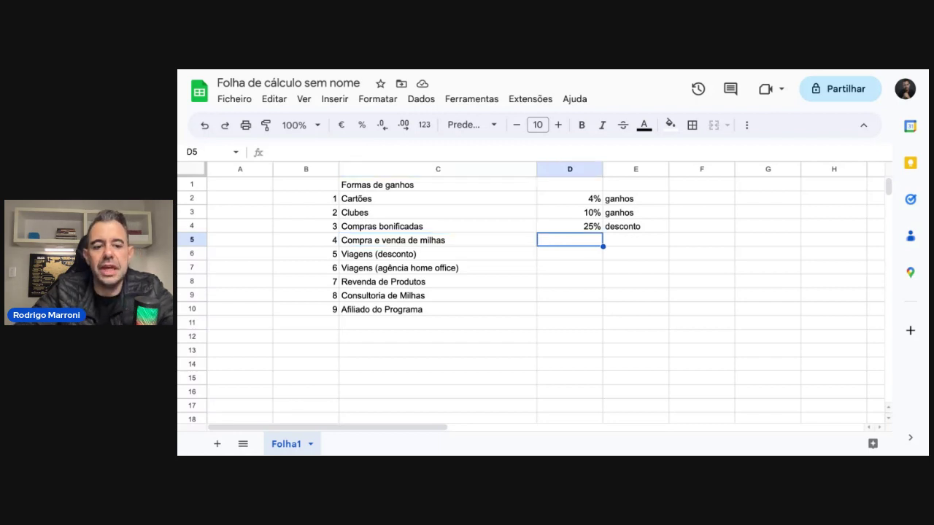
{"action": "type", "text": "70"}
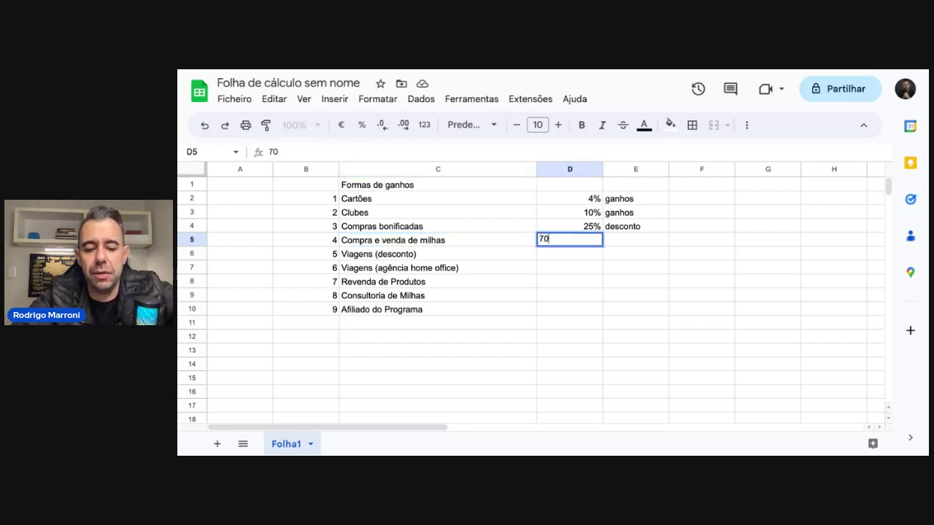
{"action": "type", "text": "%"}
{"action": "key", "text": "Return"}
{"action": "key", "text": "Up"}
{"action": "key", "text": "Right"}
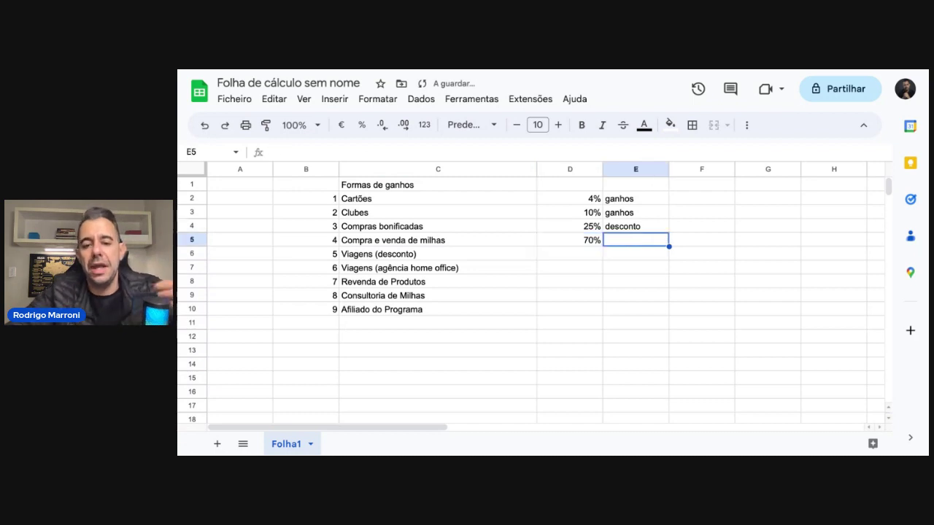
{"action": "type", "text": "ganhos"}
{"action": "key", "text": "Return"}
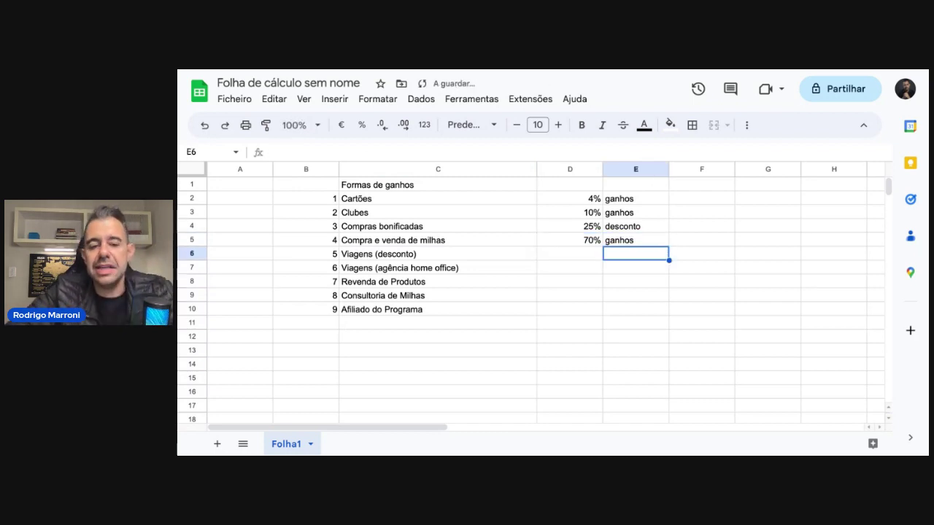
- Enter the amount 860,00 in F5 on the Compra e venda de milhas row
{"action": "key", "text": "Up"}
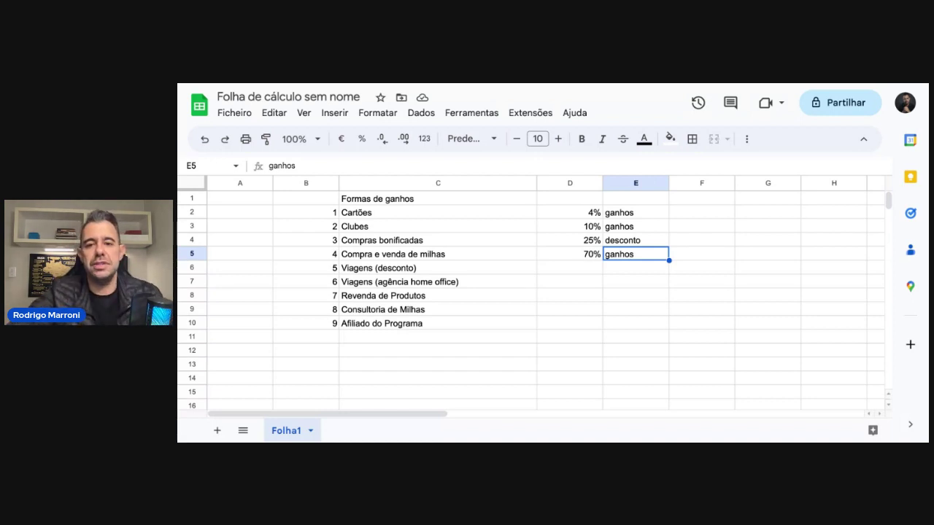
{"action": "key", "text": "Right"}
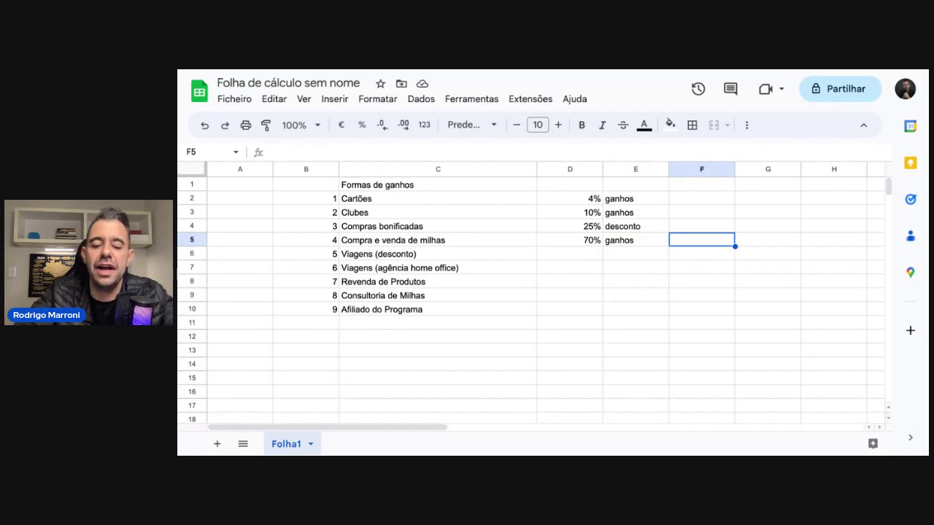
{"action": "type", "text": "860,00"}
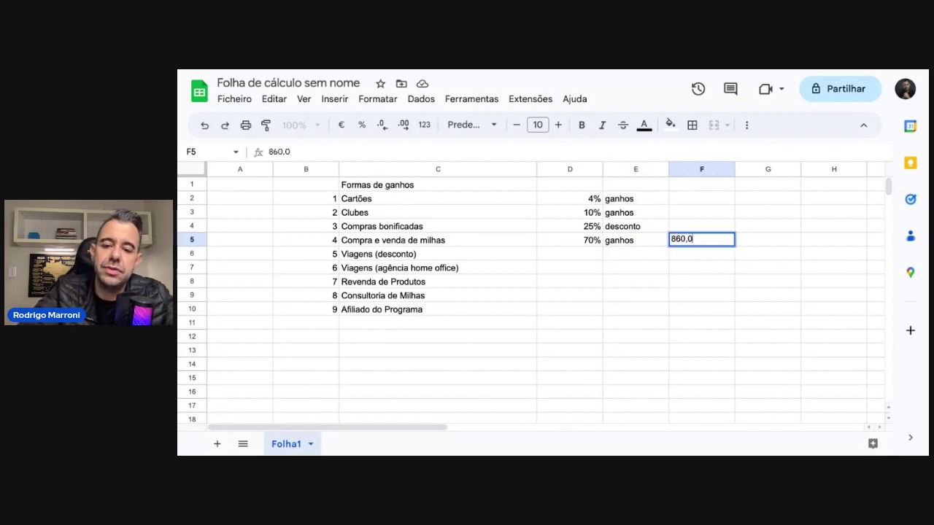
{"action": "key", "text": "Return"}
{"action": "left_click", "coordinate": [701, 240]}
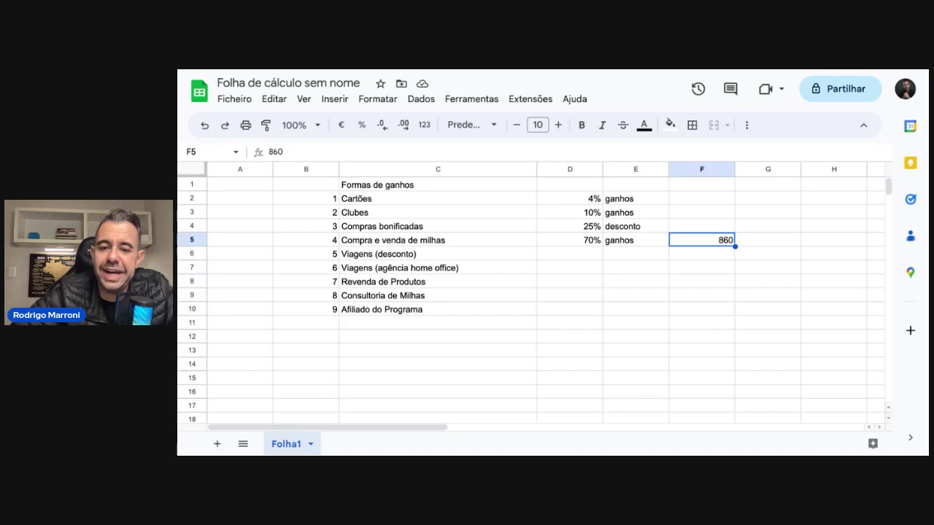
{"action": "left_click", "coordinate": [635, 240]}
{"action": "left_click", "coordinate": [701, 240]}
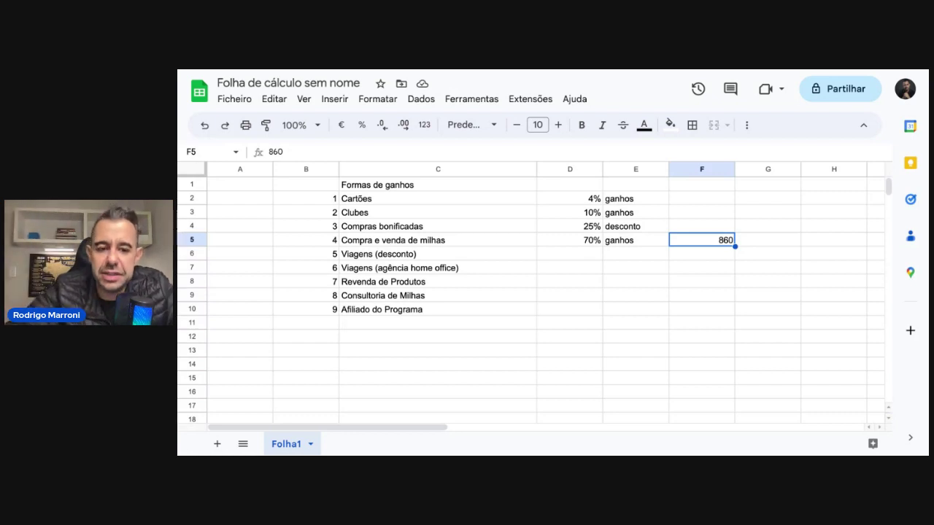
- Enter 30% in D6 for Viagens (desconto) and label it desconto in E6
{"action": "key", "text": "Left"}
{"action": "key", "text": "Left"}
{"action": "key", "text": "Left"}
{"action": "key", "text": "Left"}
{"action": "key", "text": "Right"}
{"action": "key", "text": "Down"}
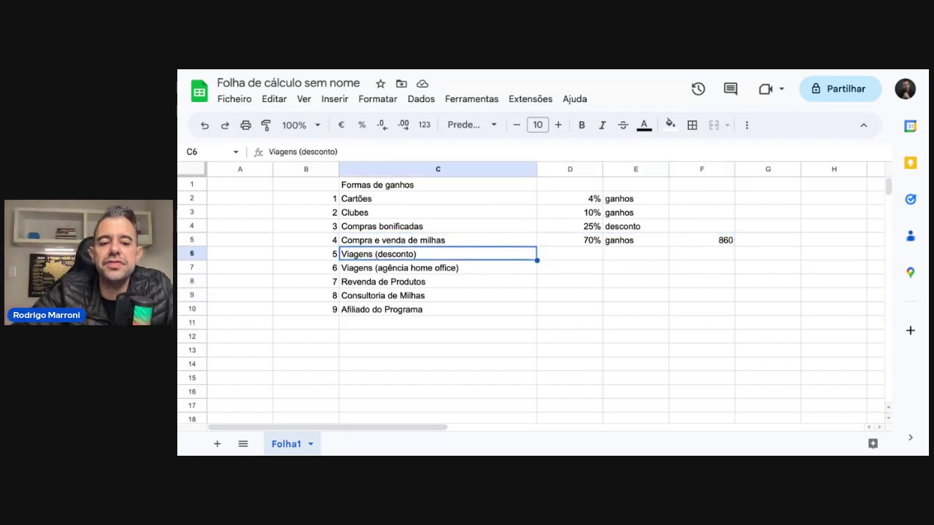
{"action": "key", "text": "Right"}
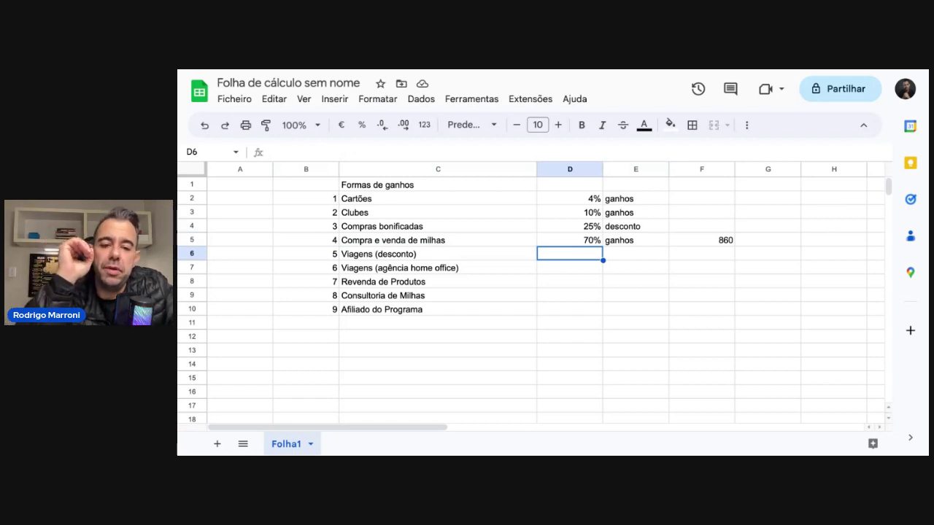
{"action": "type", "text": "3"}
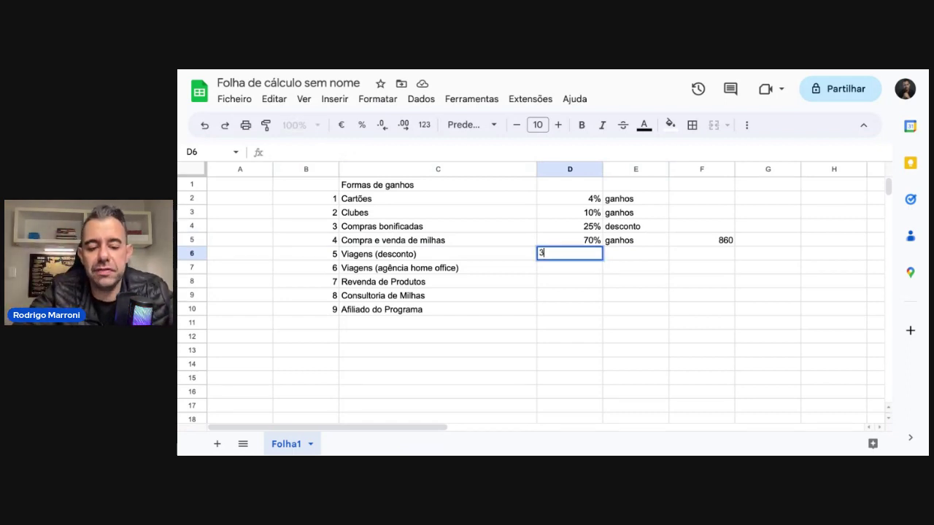
{"action": "type", "text": "0%"}
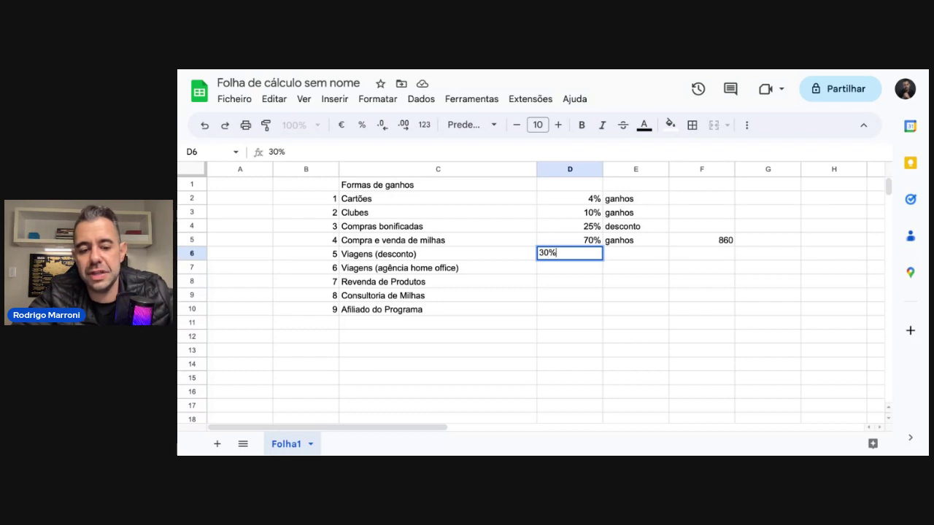
{"action": "key", "text": "Tab"}
{"action": "type", "text": "desconto"}
{"action": "key", "text": "Return"}
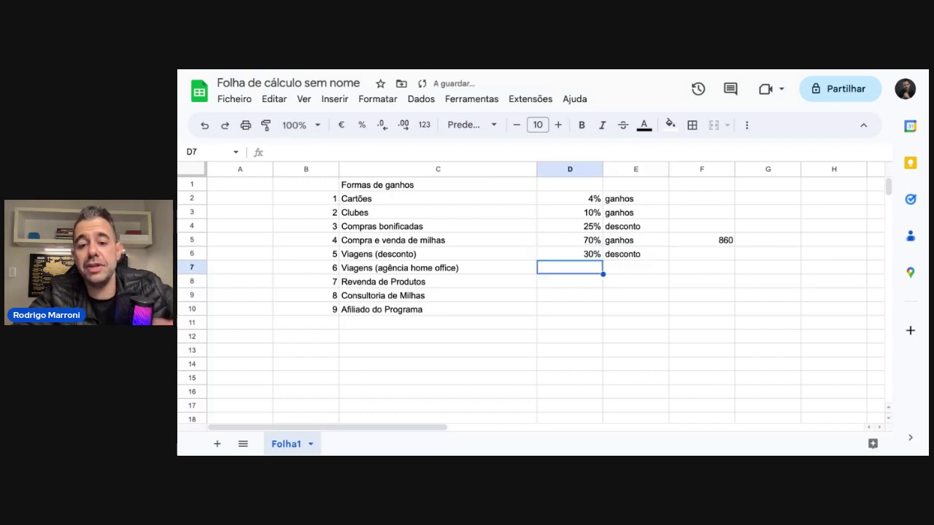
{"action": "left_click", "coordinate": [438, 254]}
{"action": "left_click", "coordinate": [306, 254]}
{"action": "left_click", "coordinate": [437, 254]}
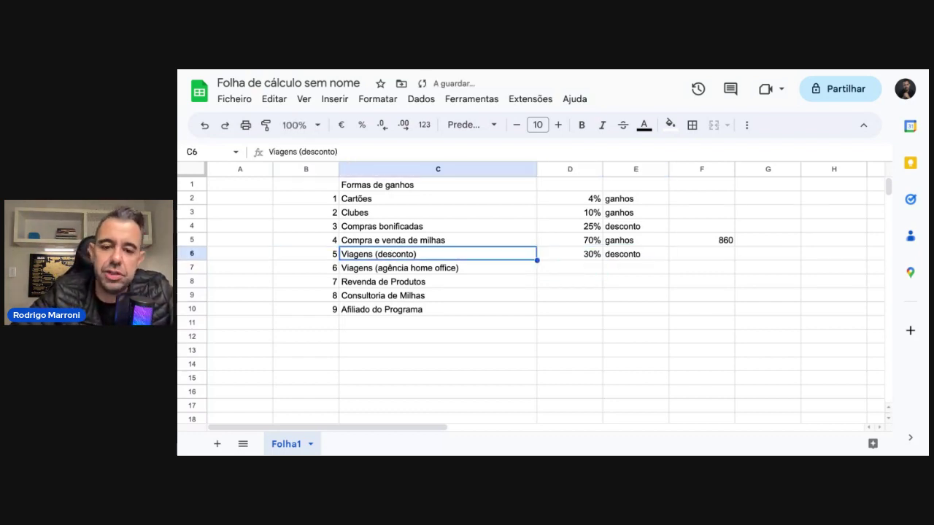
{"action": "left_click", "coordinate": [438, 268]}
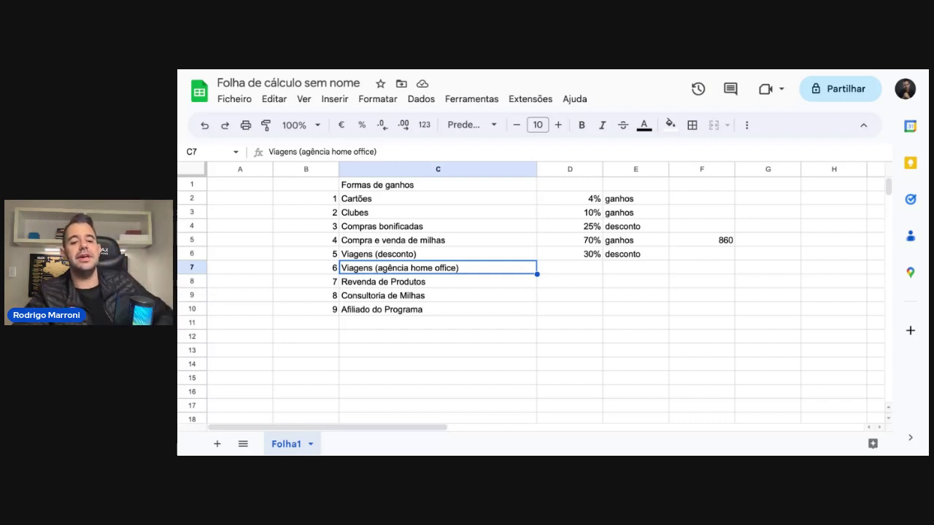
{"action": "left_click", "coordinate": [438, 254]}
{"action": "left_click", "coordinate": [635, 254]}
{"action": "left_click", "coordinate": [570, 254]}
{"action": "left_click", "coordinate": [437, 254]}
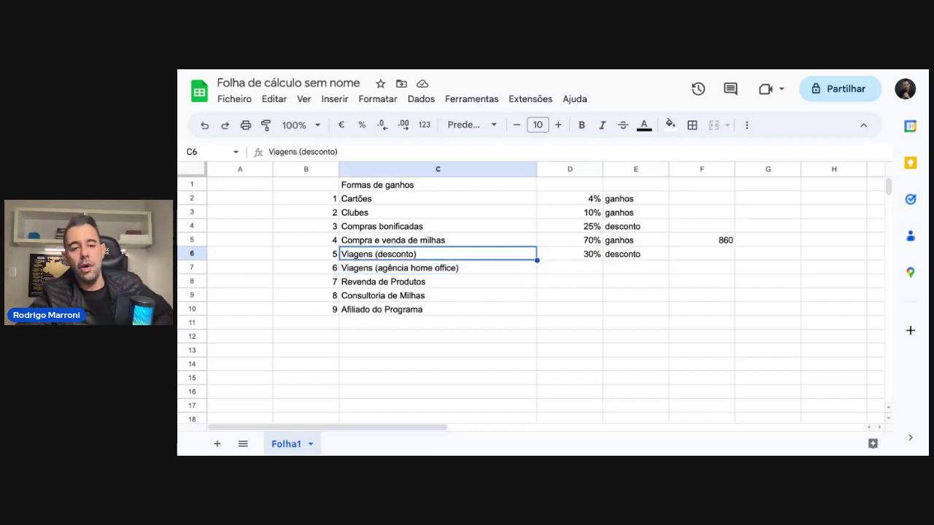
- Enter 30% in D7 for Viagens (agência home office) and label it ganhos in E7
{"action": "left_click", "coordinate": [438, 268]}
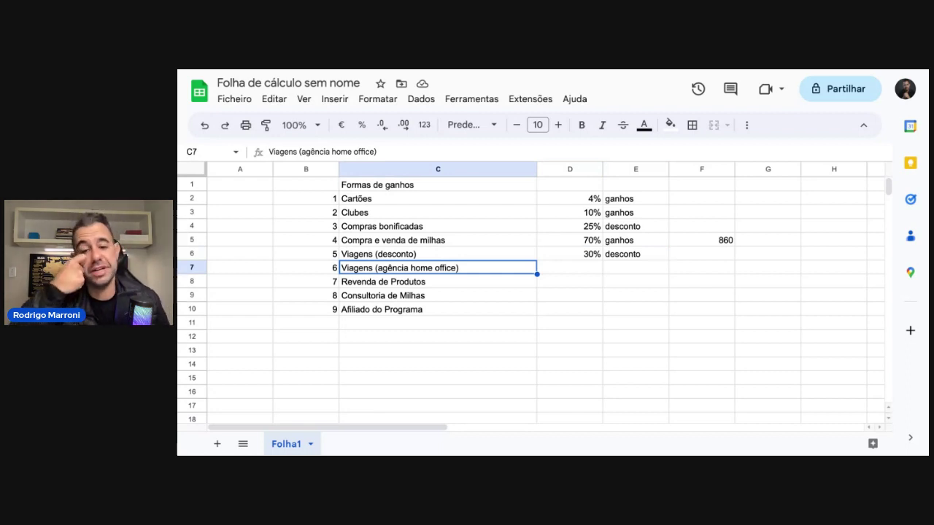
{"action": "left_click", "coordinate": [570, 268]}
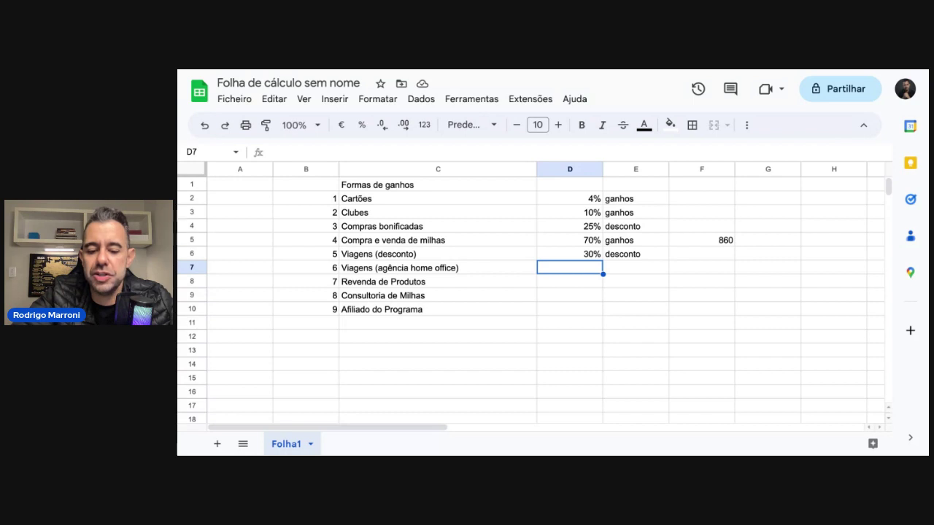
{"action": "type", "text": "30%"}
{"action": "key", "text": "Tab"}
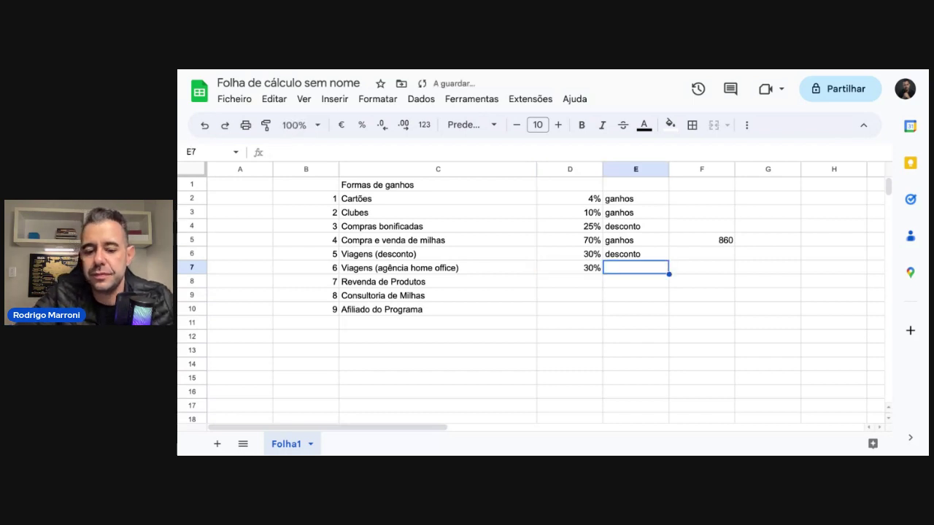
{"action": "type", "text": "ganhos"}
{"action": "key", "text": "Return"}
{"action": "left_click", "coordinate": [570, 268]}
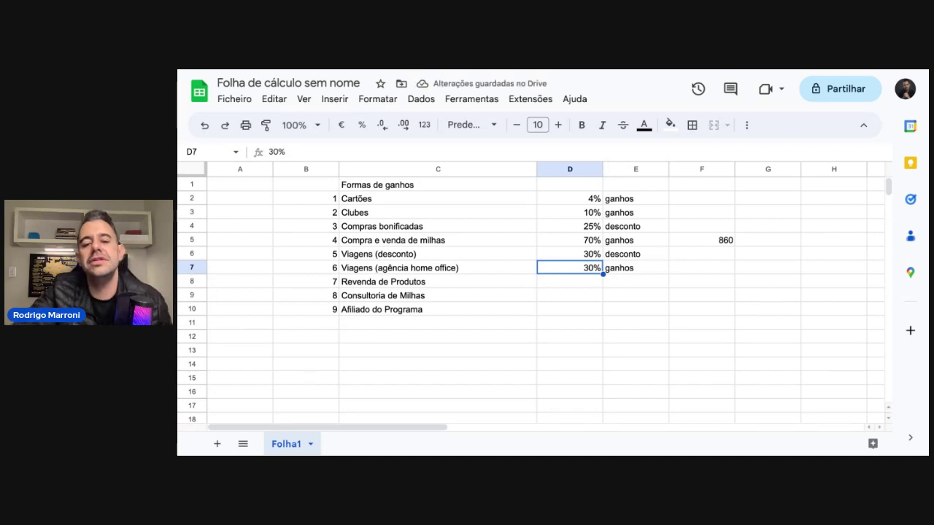
{"action": "left_click", "coordinate": [438, 268]}
{"action": "left_click", "coordinate": [569, 268]}
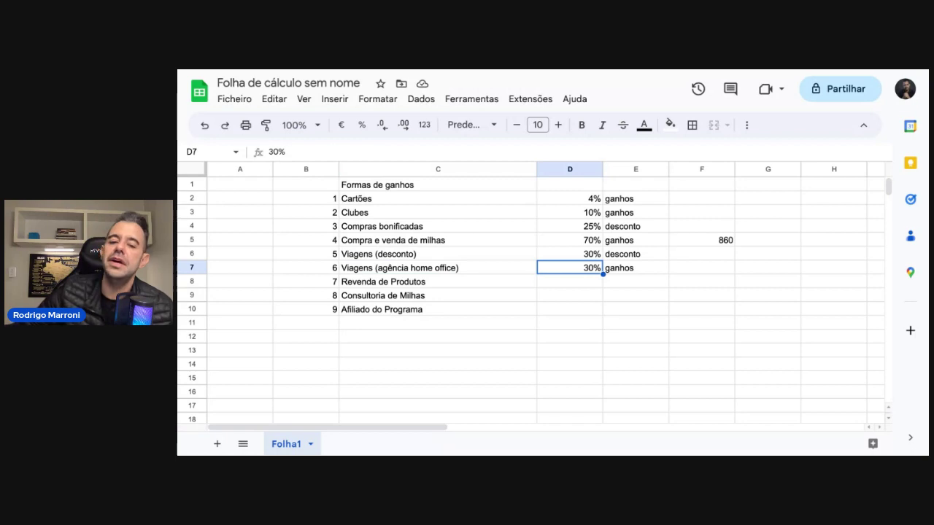
{"action": "left_click", "coordinate": [438, 267]}
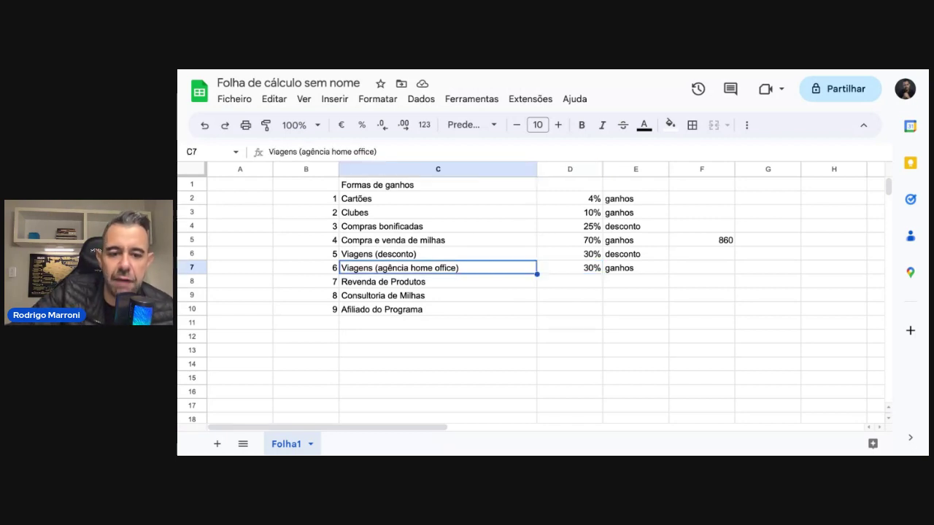
{"action": "left_click", "coordinate": [306, 268]}
{"action": "left_click", "coordinate": [438, 268]}
{"action": "left_click", "coordinate": [570, 268]}
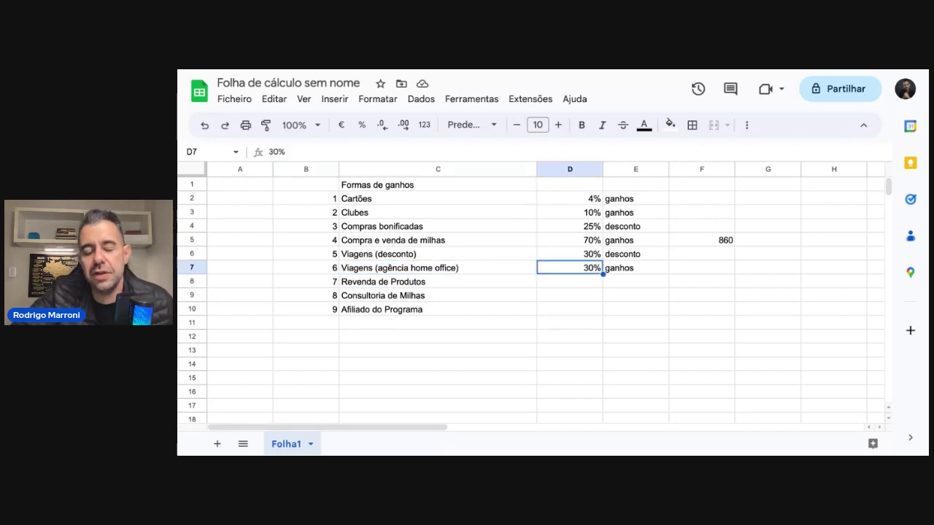
{"action": "left_click", "coordinate": [636, 268]}
{"action": "left_click", "coordinate": [570, 268]}
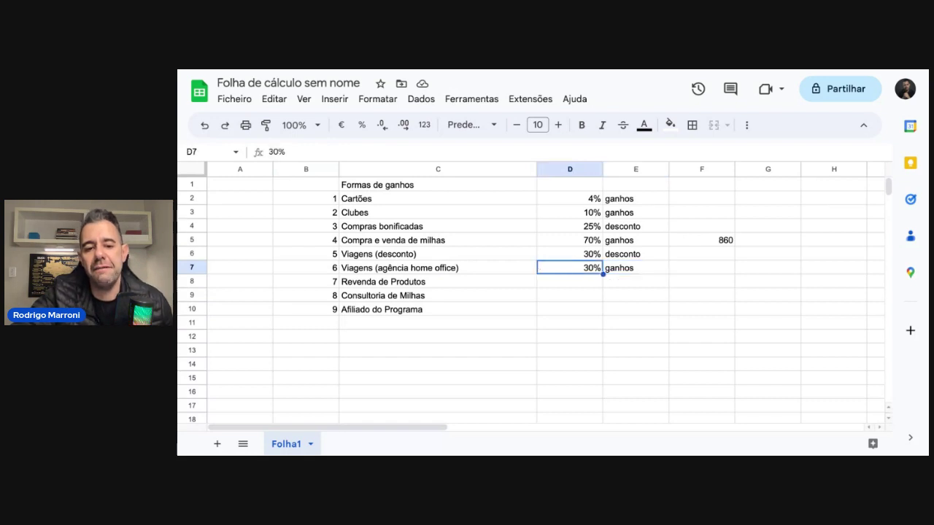
{"action": "left_click", "coordinate": [306, 268]}
{"action": "left_click", "coordinate": [570, 268]}
{"action": "left_click", "coordinate": [437, 268]}
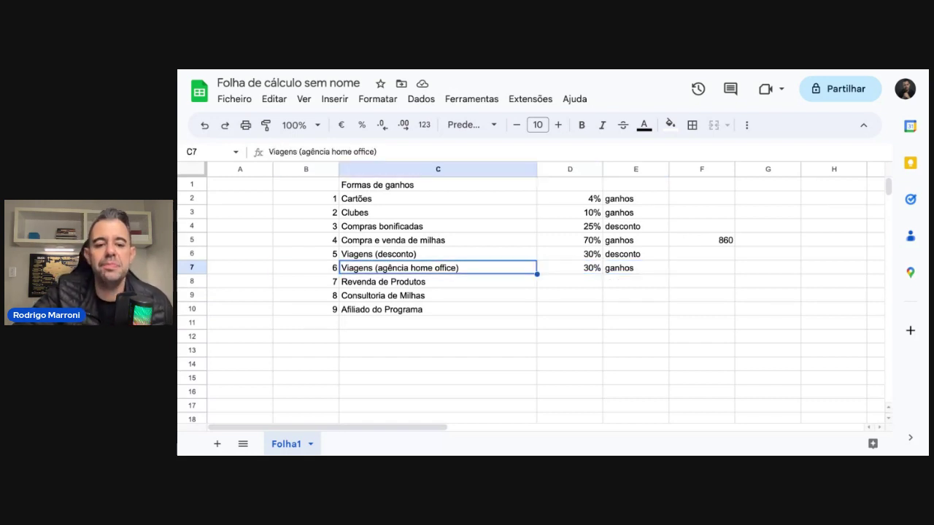
- Enter 20% in D8 for Revenda de Produtos and label it ganhos in E8
{"action": "left_click", "coordinate": [438, 282]}
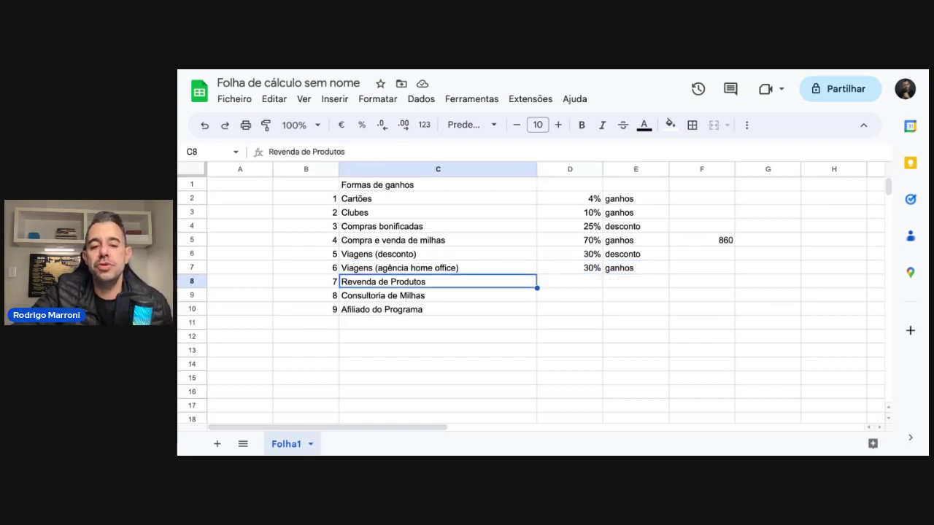
{"action": "left_click", "coordinate": [570, 282]}
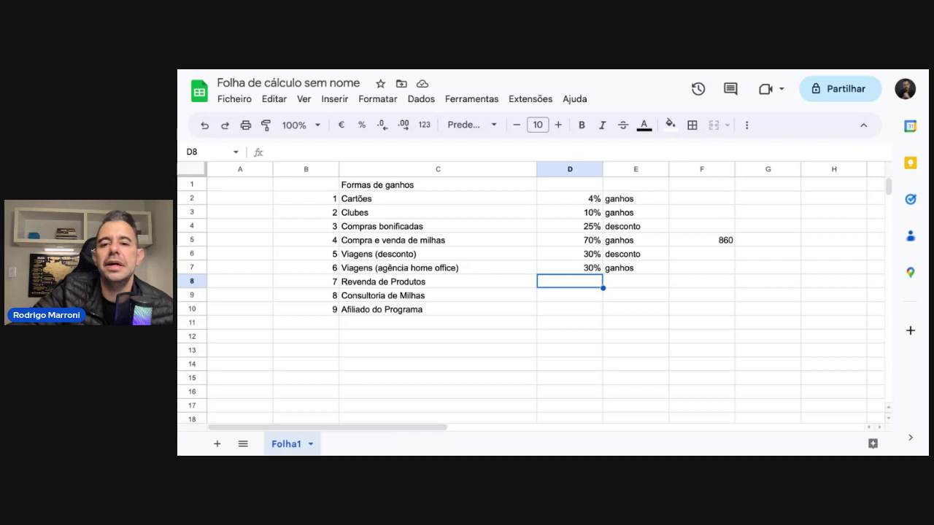
{"action": "left_click", "coordinate": [438, 282]}
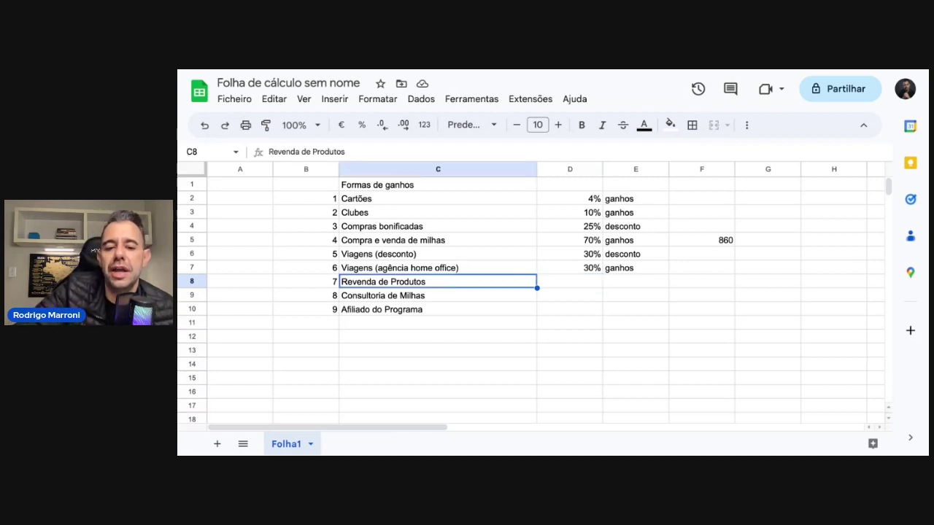
{"action": "left_click", "coordinate": [570, 281]}
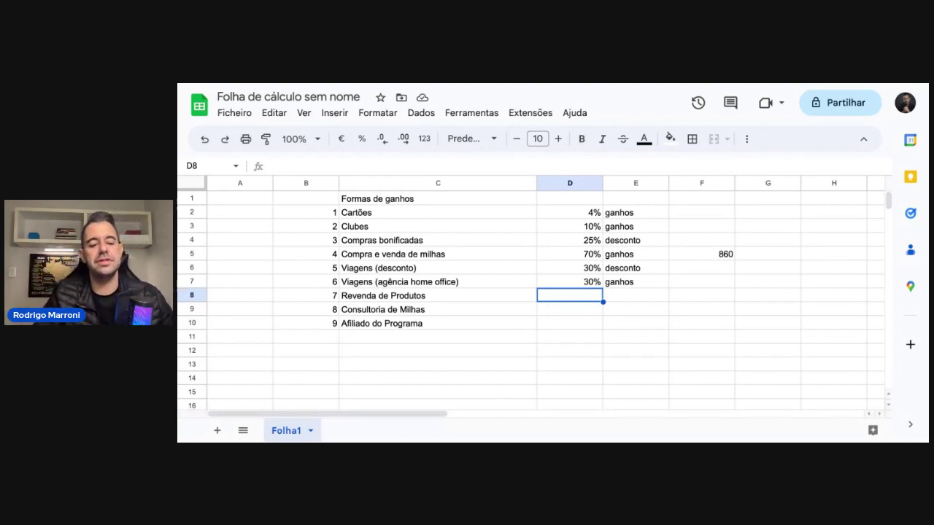
{"action": "left_click", "coordinate": [438, 296]}
{"action": "left_click", "coordinate": [570, 295]}
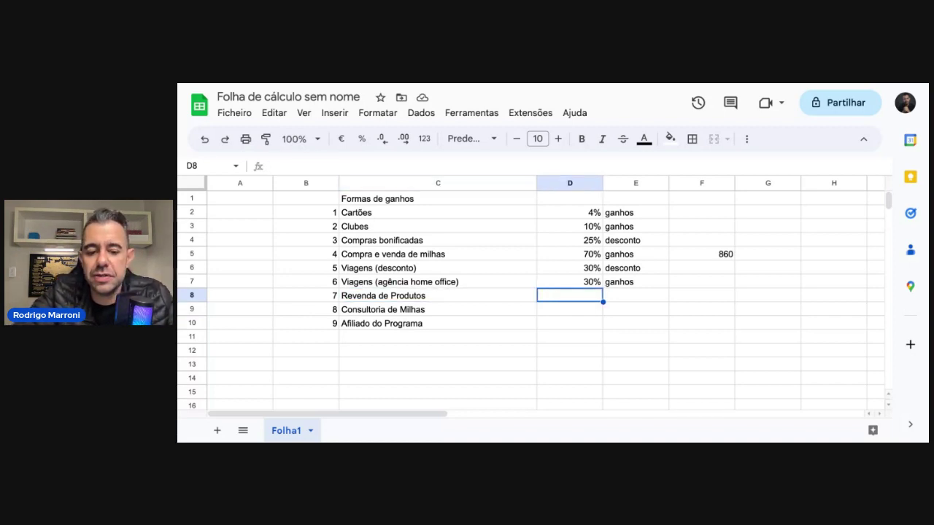
{"action": "type", "text": "20%"}
{"action": "key", "text": "Tab"}
{"action": "type", "text": "g"}
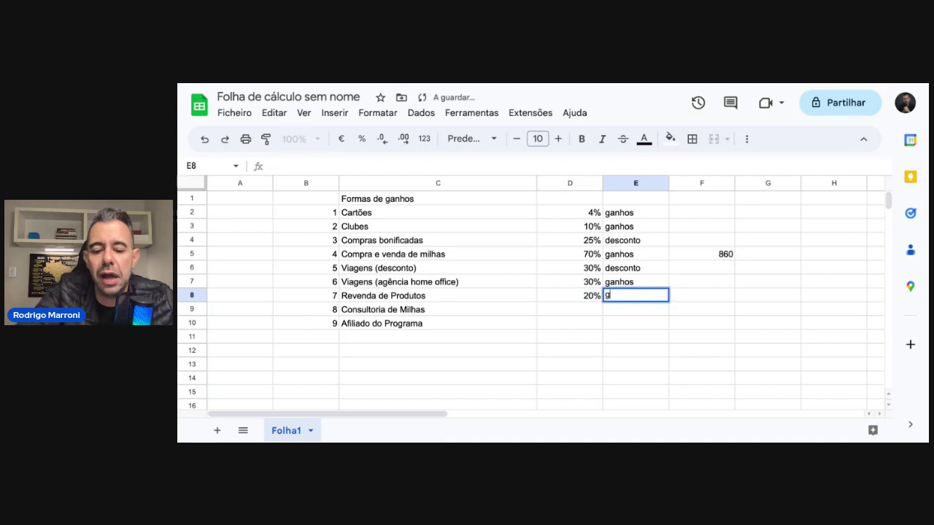
{"action": "type", "text": "anhos"}
{"action": "key", "text": "Return"}
{"action": "key", "text": "Up"}
{"action": "key", "text": "Left"}
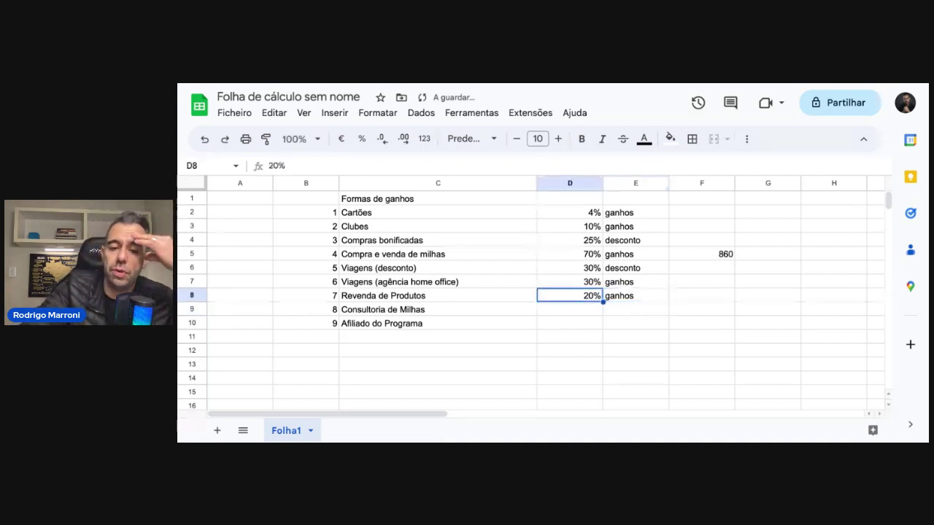
{"action": "key", "text": "Left"}
{"action": "key", "text": "Left"}
{"action": "key", "text": "Right"}
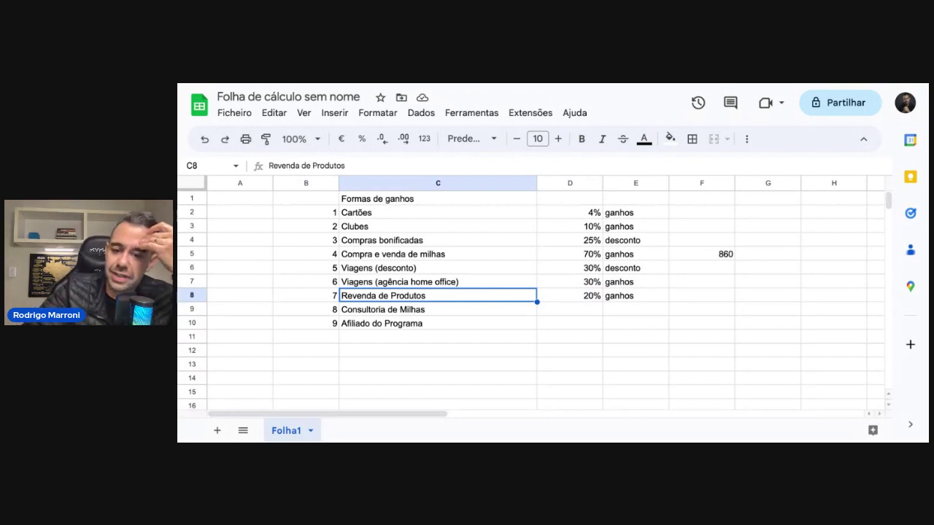
{"action": "key", "text": "Right"}
{"action": "key", "text": "Right"}
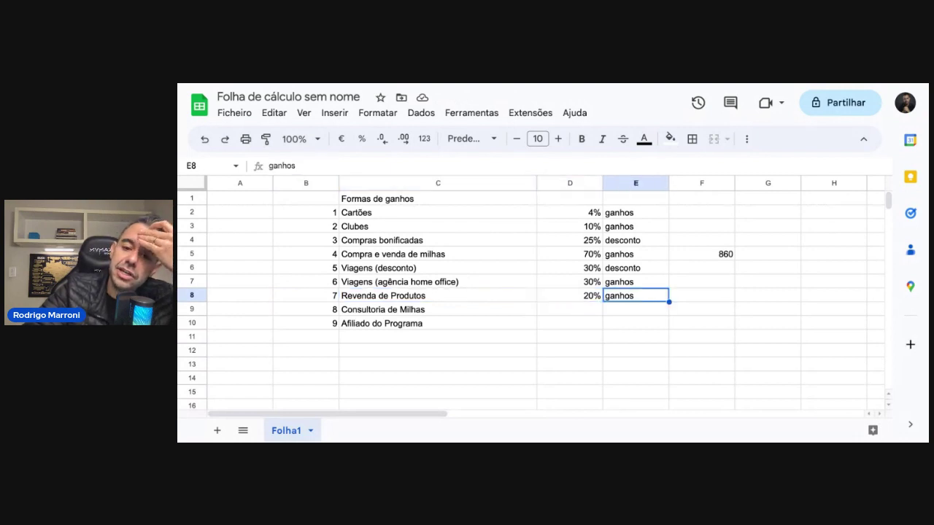
{"action": "key", "text": "Right"}
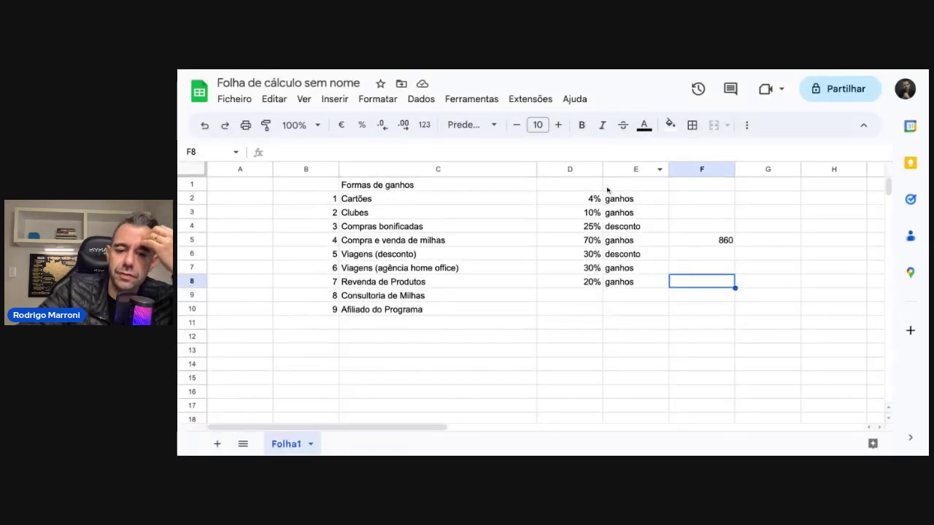
{"action": "left_click", "coordinate": [574, 253]}
{"action": "key", "text": "Left"}
{"action": "key", "text": "Down"}
{"action": "key", "text": "Down"}
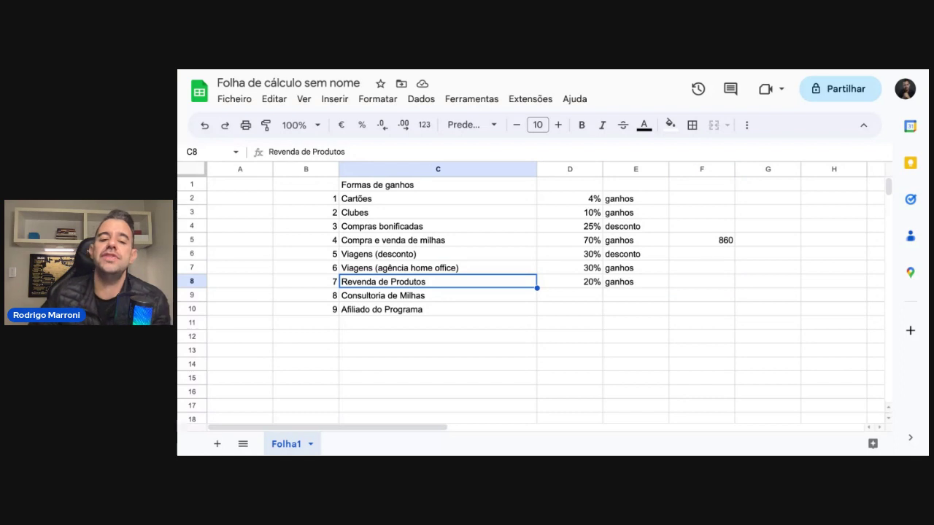
{"action": "key", "text": "Right"}
{"action": "key", "text": "Down"}
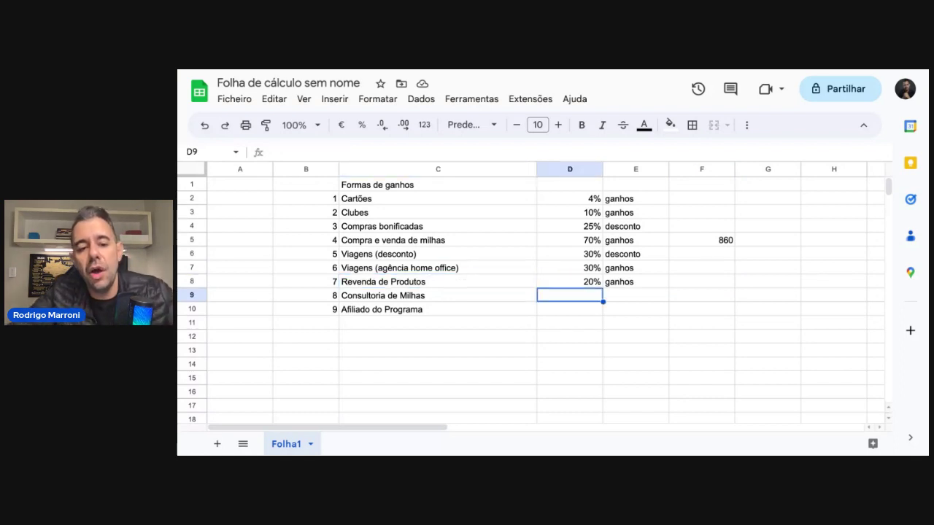
{"action": "key", "text": "Left"}
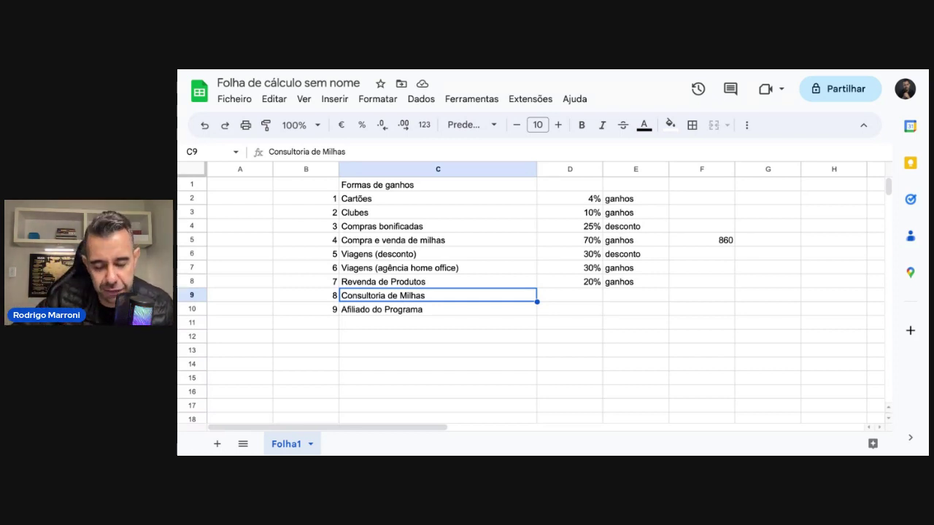
{"action": "left_click", "coordinate": [377, 202]}
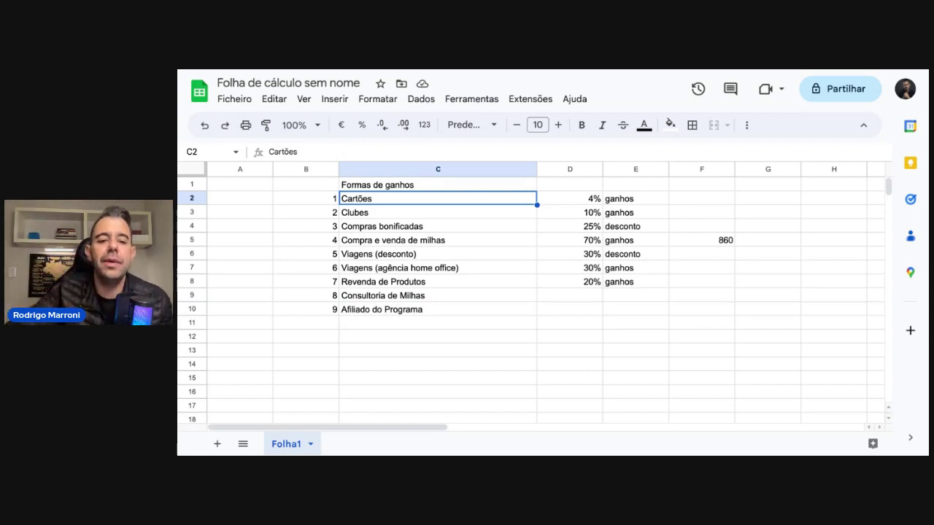
{"action": "left_click", "coordinate": [360, 211]}
{"action": "left_click", "coordinate": [358, 200]}
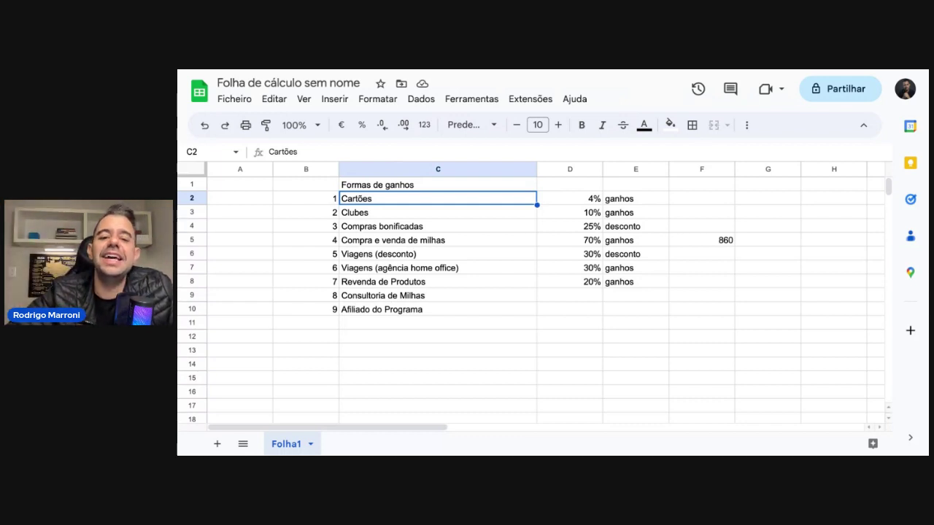
{"action": "left_click", "coordinate": [445, 283]}
{"action": "left_click", "coordinate": [428, 295]}
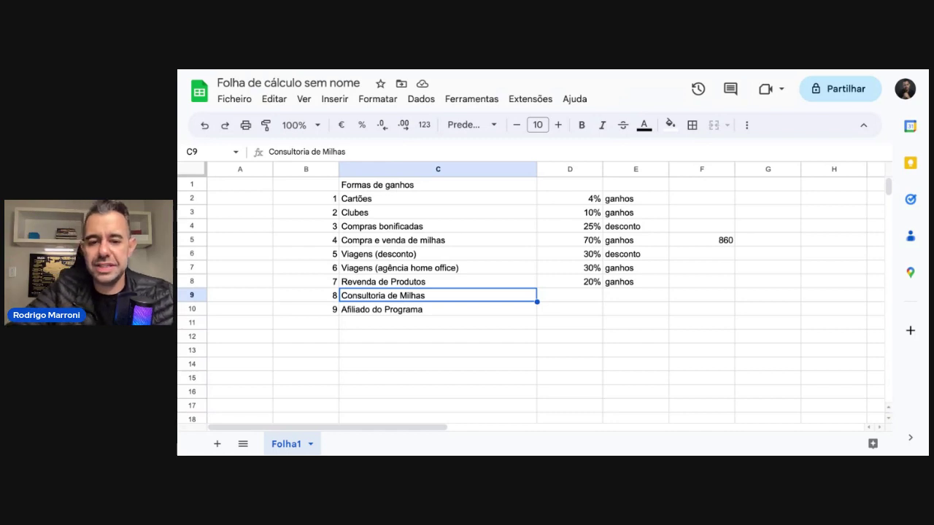
- Enter "100. 200 Reais" in D9 as the amount for Consultoria de Milhas
{"action": "left_click", "coordinate": [570, 295]}
{"action": "type", "text": "100. 2"}
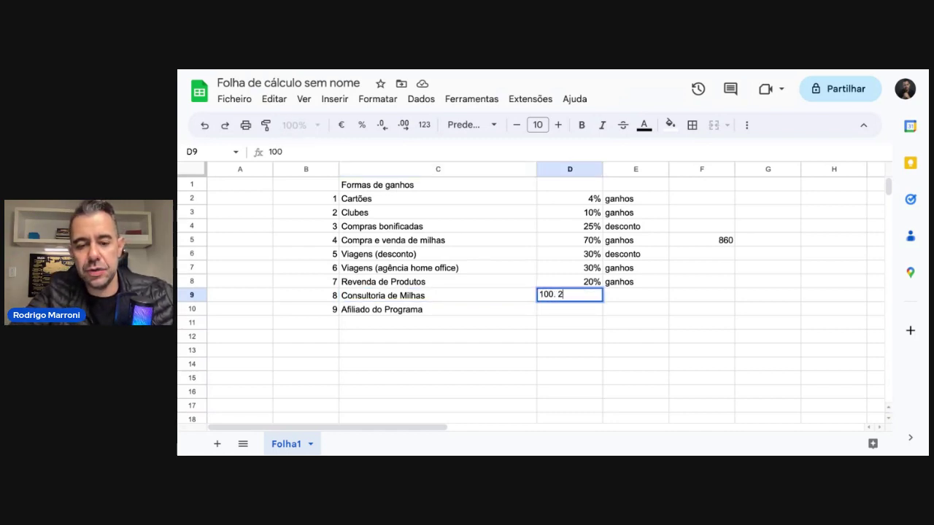
{"action": "type", "text": "00 REE"}
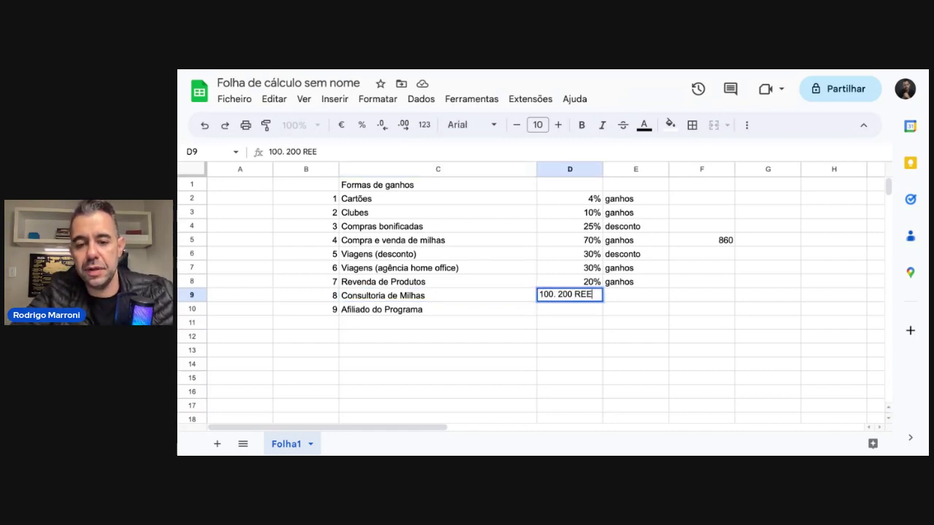
{"action": "key", "text": "BackSpace"}
{"action": "key", "text": "BackSpace"}
{"action": "type", "text": "eais"}
{"action": "key", "text": "Return"}
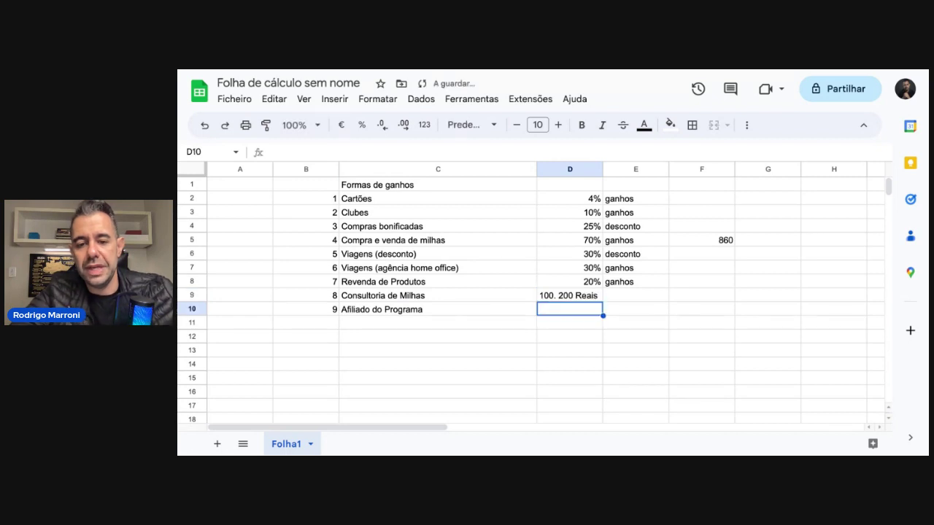
{"action": "left_click", "coordinate": [438, 295]}
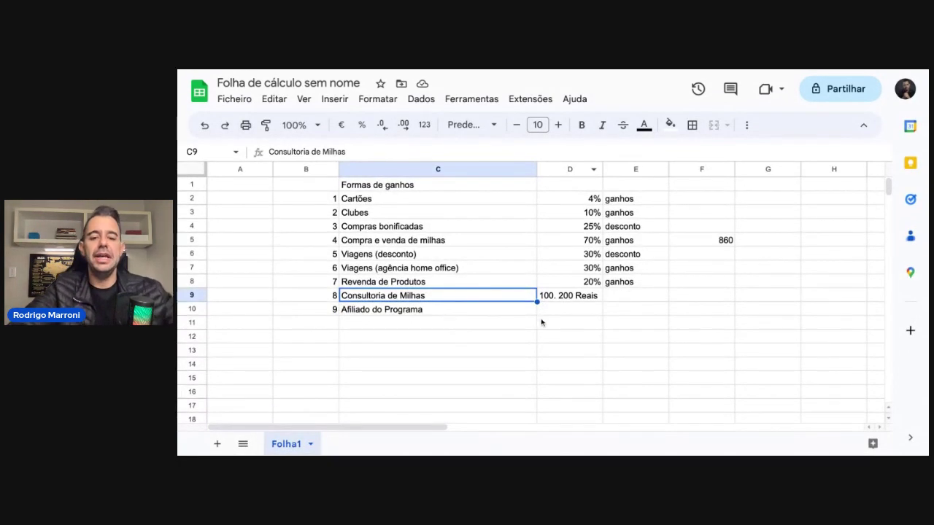
- Enter 50% in D10 for Afiliado do Programa and label it ganhos in E10
{"action": "left_click", "coordinate": [571, 325]}
{"action": "left_click", "coordinate": [585, 314]}
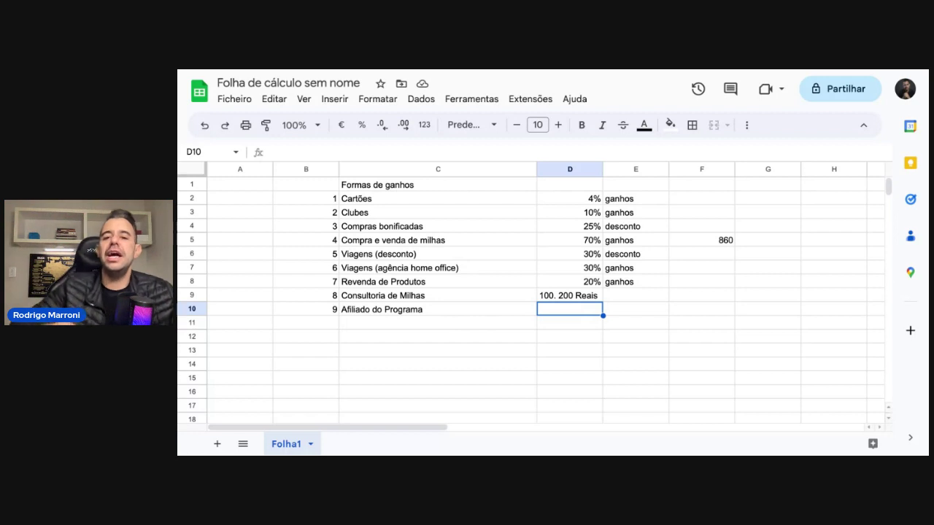
{"action": "type", "text": "50%"}
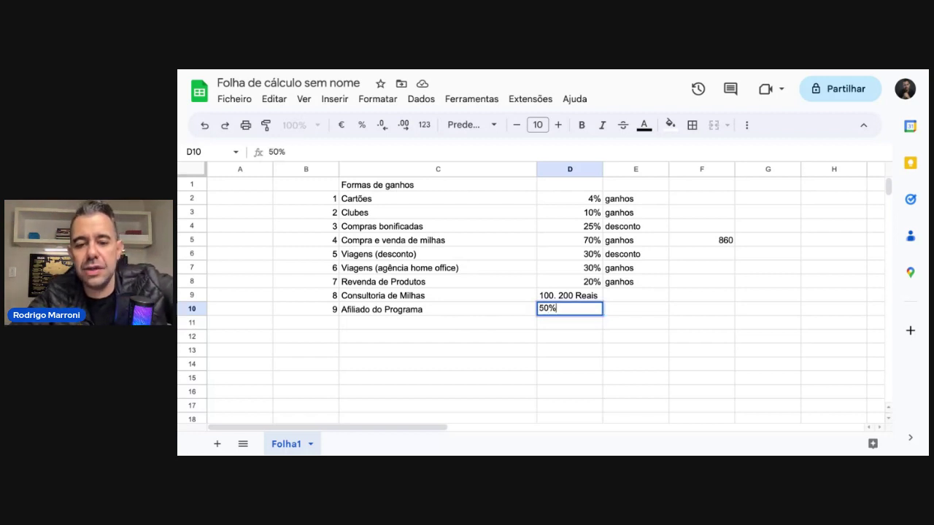
{"action": "key", "text": "Tab"}
{"action": "type", "text": "ganhos"}
{"action": "key", "text": "Return"}
- Label the Consultoria de Milhas row ganhos in E9
{"action": "key", "text": "Up"}
{"action": "key", "text": "Up"}
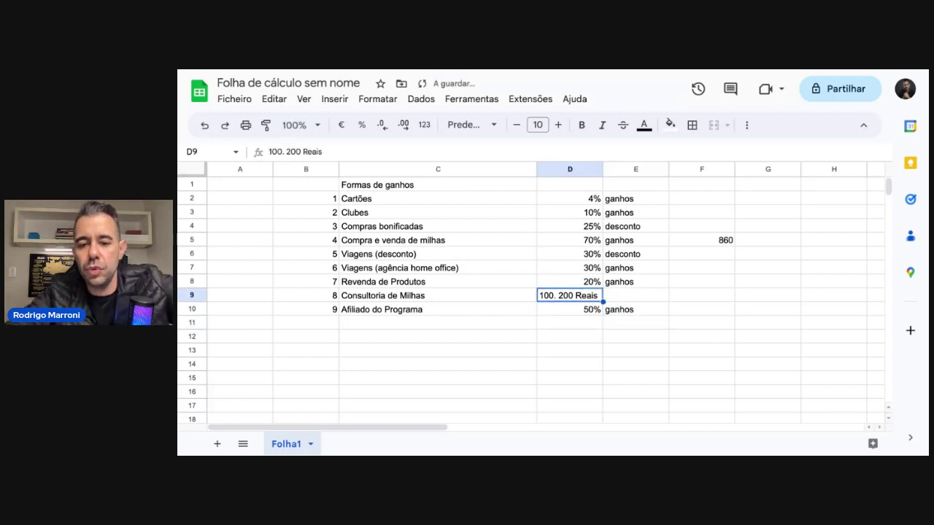
{"action": "key", "text": "Right"}
{"action": "type", "text": "ganhos"}
{"action": "key", "text": "Return"}
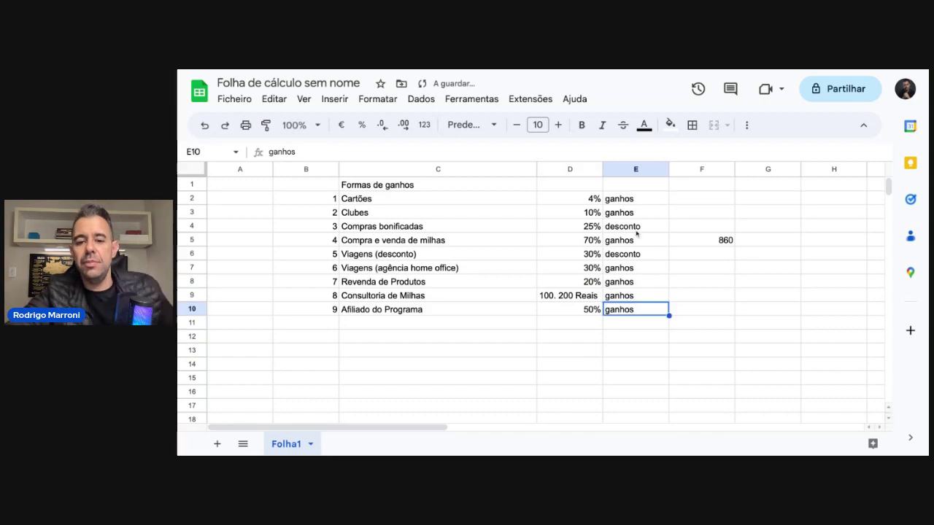
{"action": "left_click", "coordinate": [628, 229]}
{"action": "left_click", "coordinate": [623, 254]}
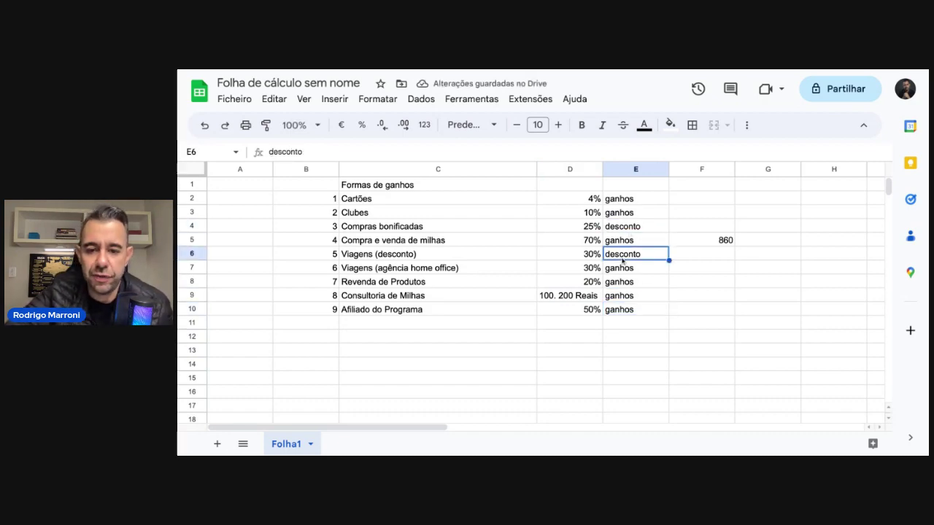
{"action": "left_click", "coordinate": [628, 298]}
{"action": "left_click", "coordinate": [641, 205]}
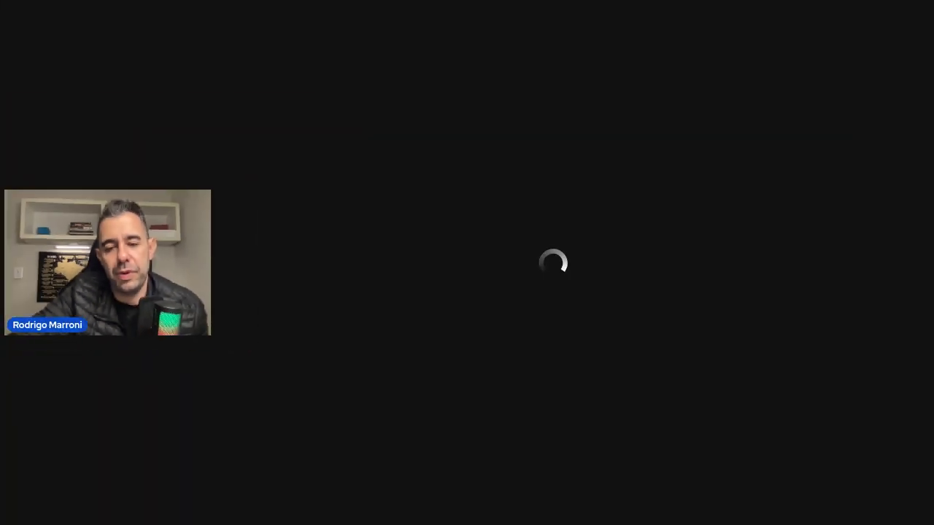
- On the Programa Milhas do Zero members' site, browse through the module covers in the Milhas do Zero course carousel
{"action": "scroll", "coordinate": [620, 277], "scroll_direction": "down", "scroll_amount": 3}
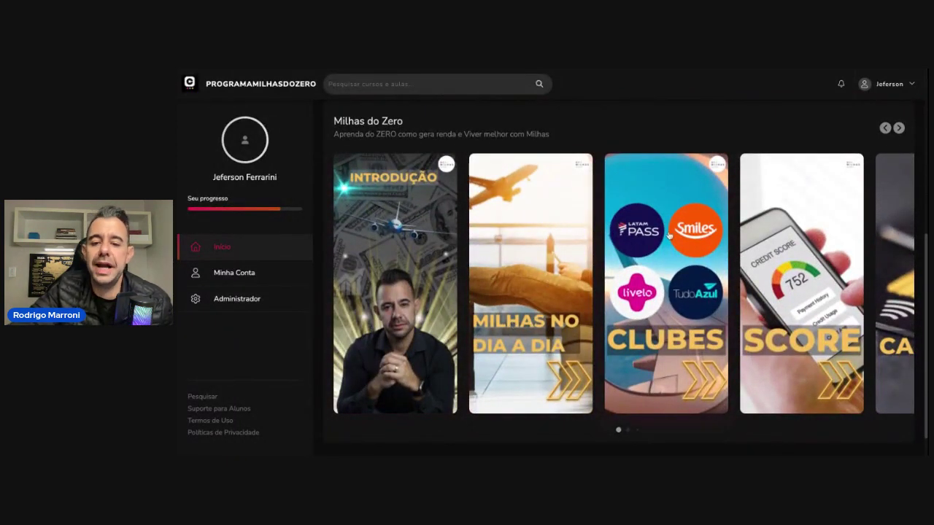
{"action": "left_click", "coordinate": [900, 129]}
{"action": "left_click", "coordinate": [900, 129]}
{"action": "left_click", "coordinate": [900, 129]}
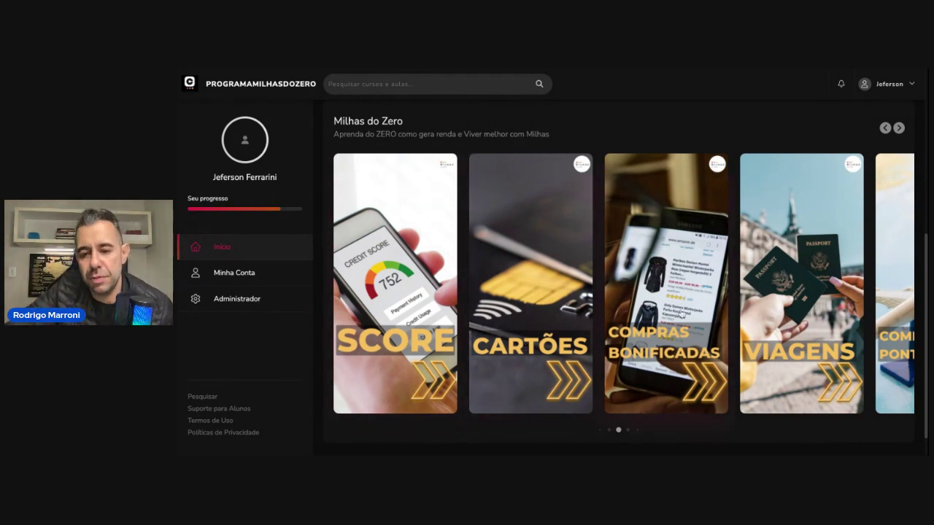
{"action": "left_click", "coordinate": [899, 128]}
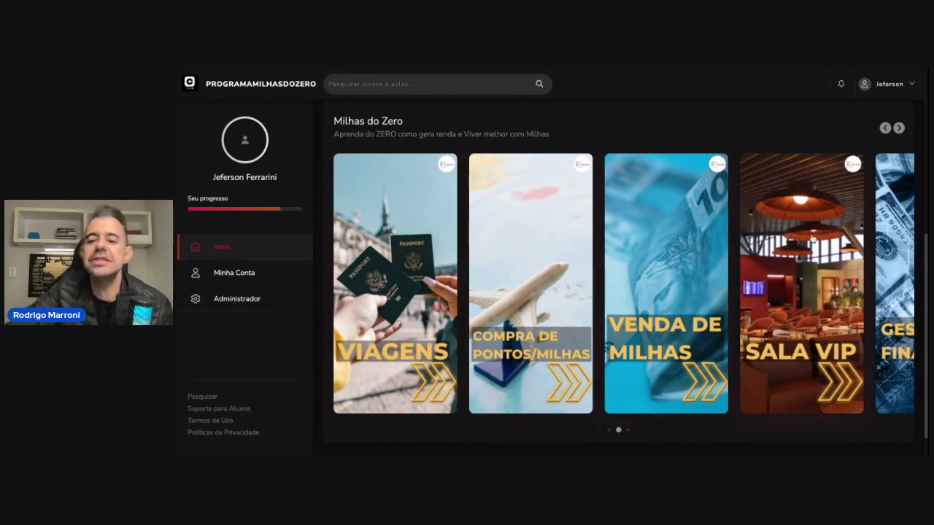
{"action": "left_click", "coordinate": [901, 129]}
{"action": "left_click", "coordinate": [901, 129]}
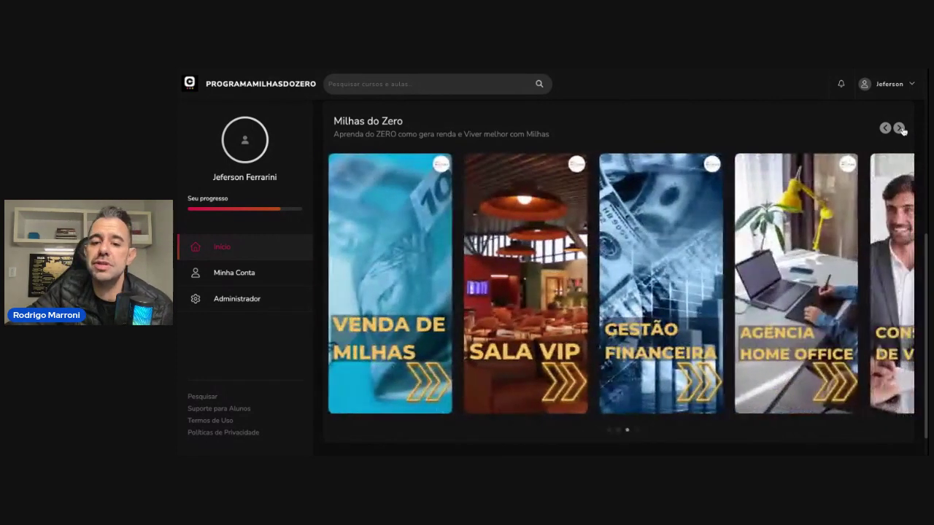
{"action": "left_click", "coordinate": [901, 129]}
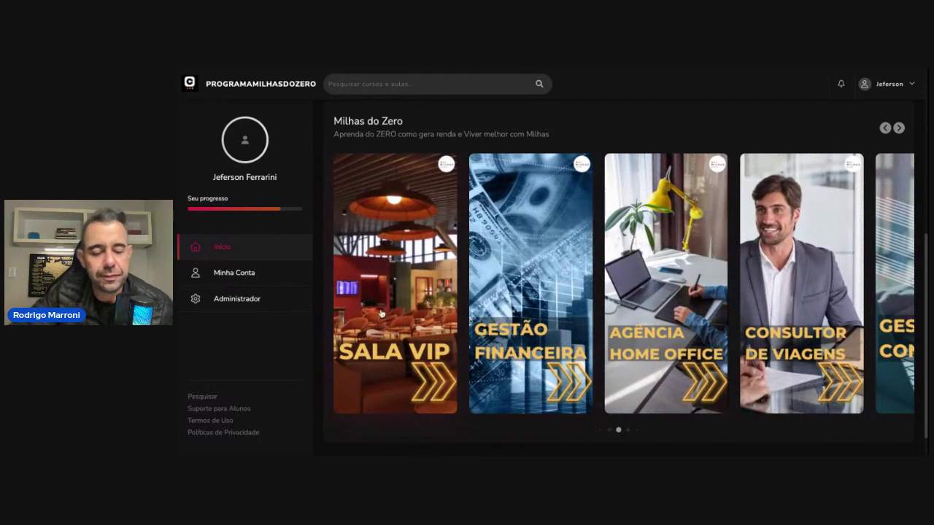